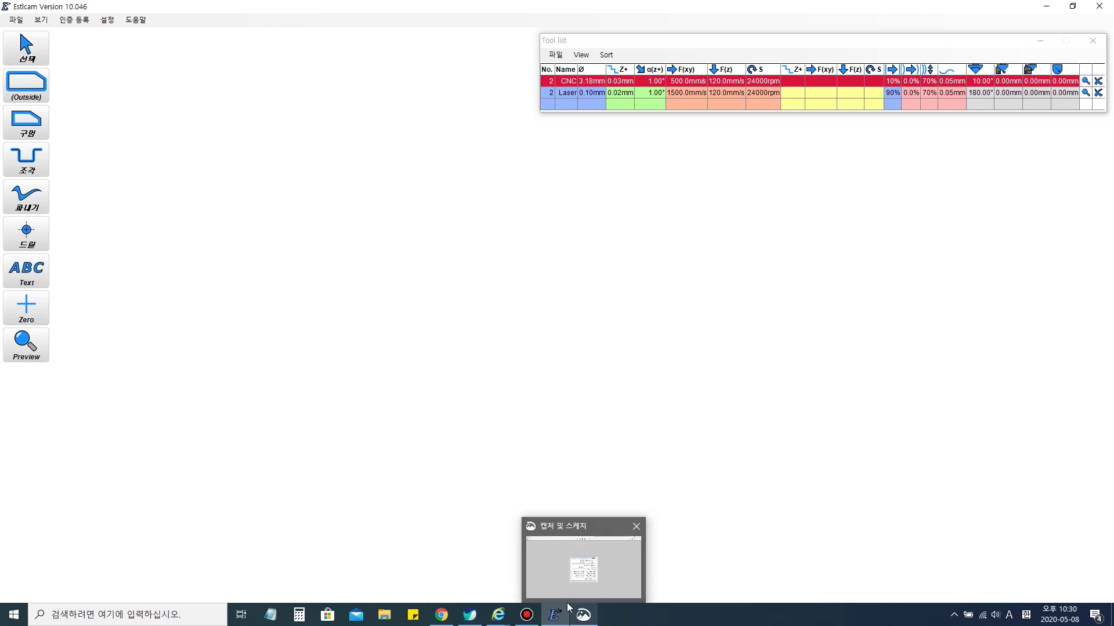
Step: View the Presets reference image in Snip & Sketch and return to Estlcam
{"action": "left_click", "coordinate": [581, 614]}
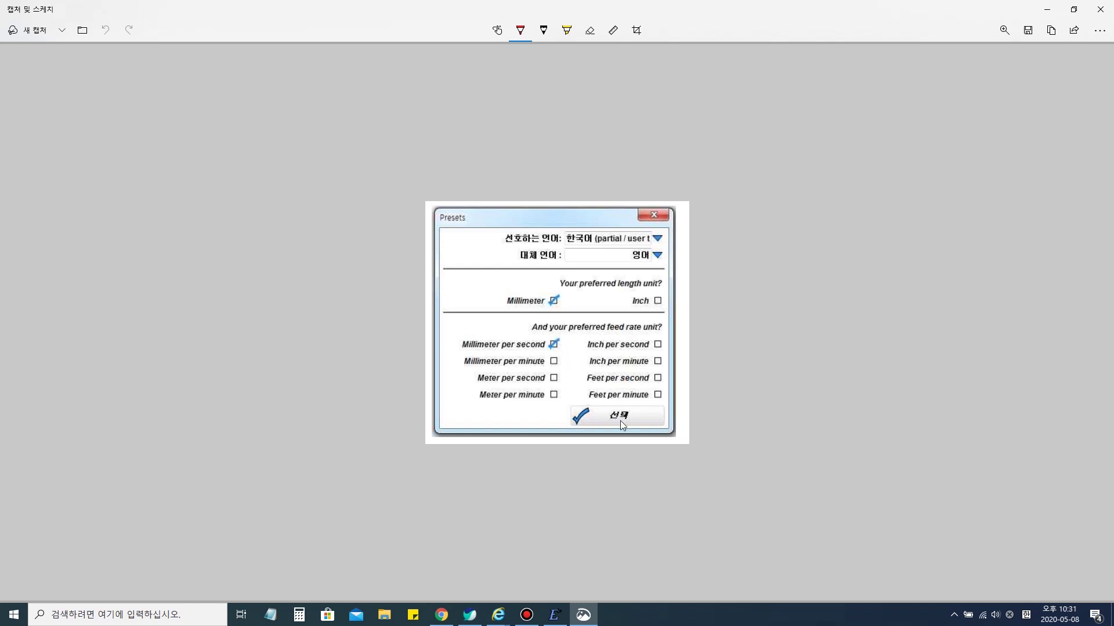
{"action": "left_click", "coordinate": [1044, 12]}
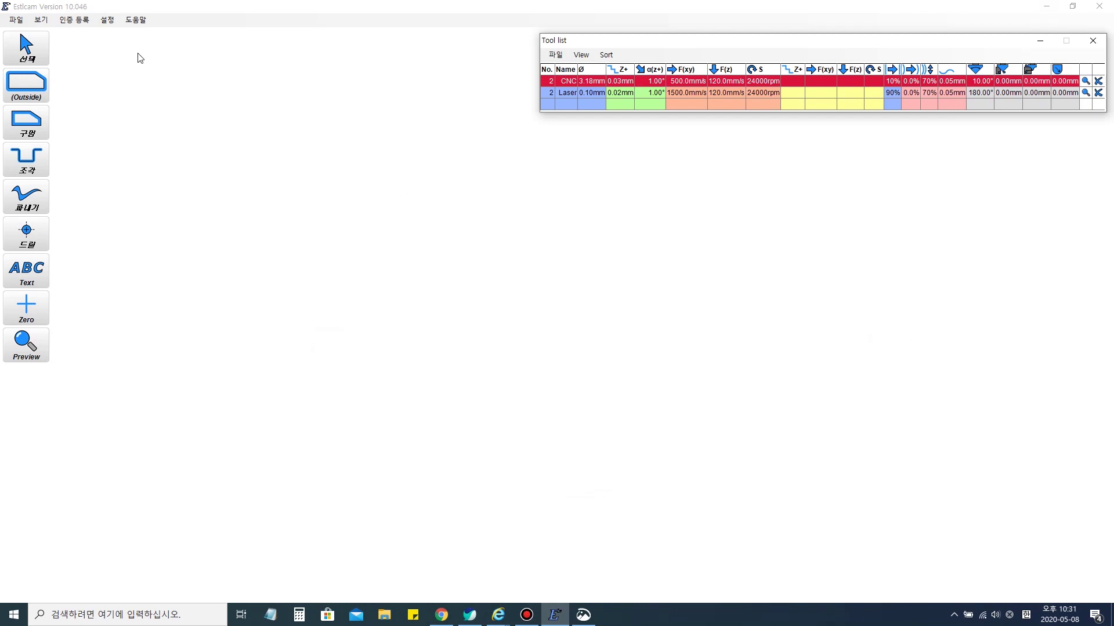
Step: In the basic settings, set the CNC program feed unit to Millimeter per minute and choose the Marlin preset
{"action": "left_click", "coordinate": [107, 20]}
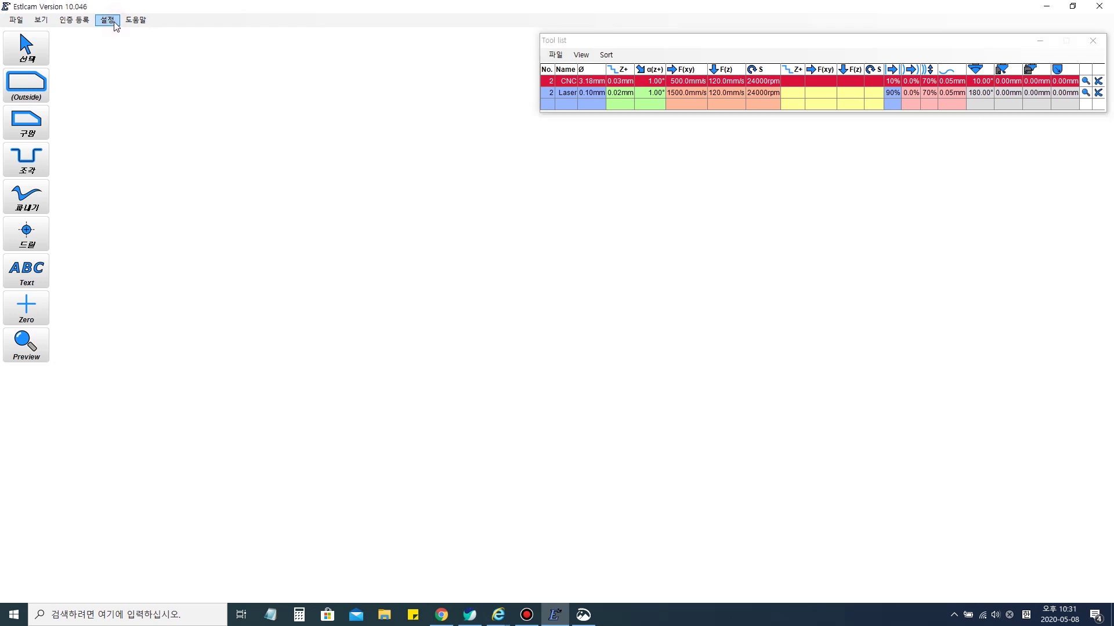
{"action": "left_click", "coordinate": [122, 34]}
{"action": "left_click_drag", "start_coordinate": [349, 129], "coordinate": [510, 179]}
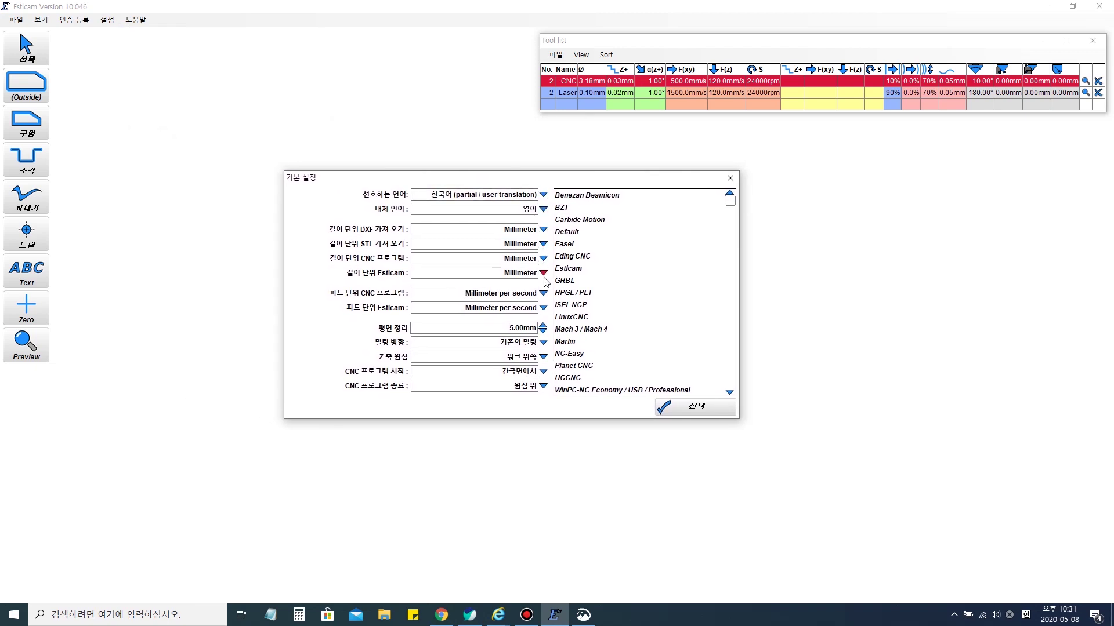
{"action": "left_click", "coordinate": [543, 293]}
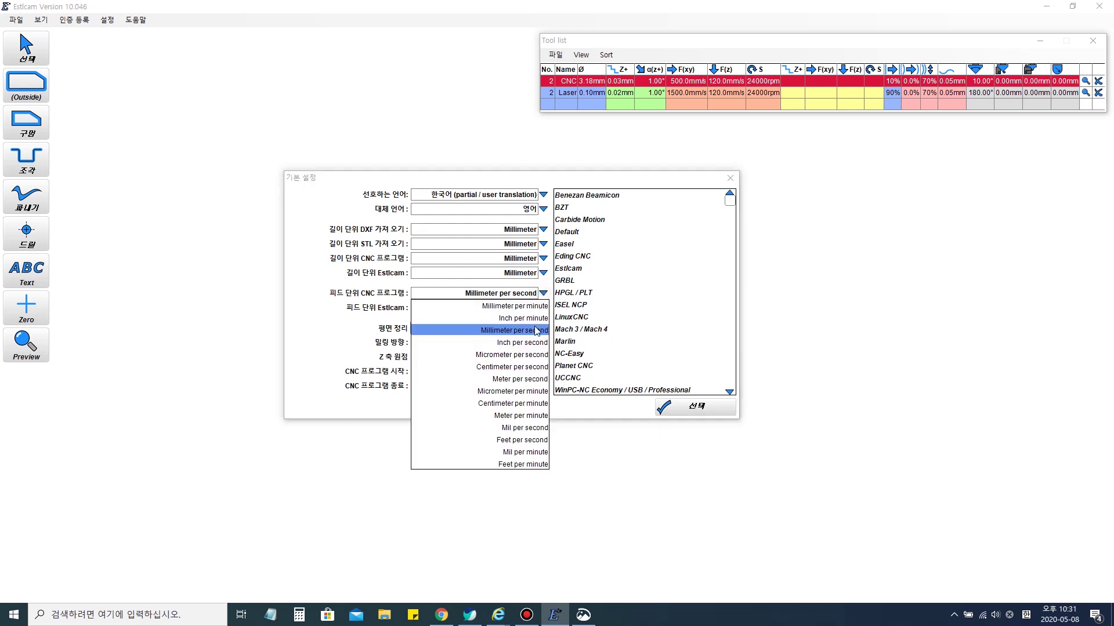
{"action": "left_click", "coordinate": [537, 326]}
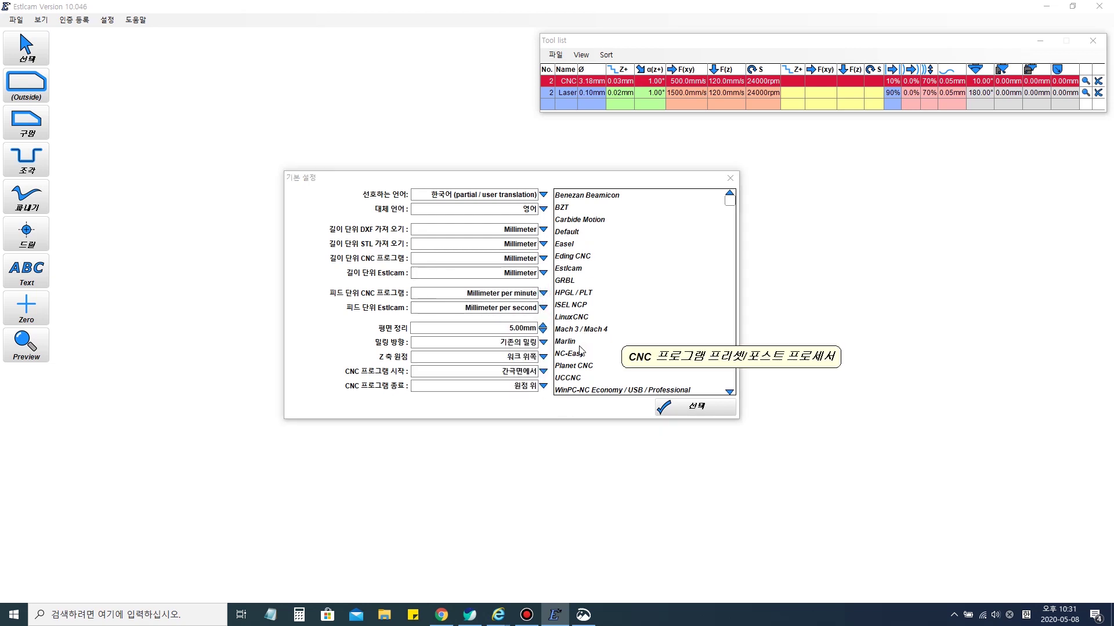
{"action": "left_click", "coordinate": [577, 343]}
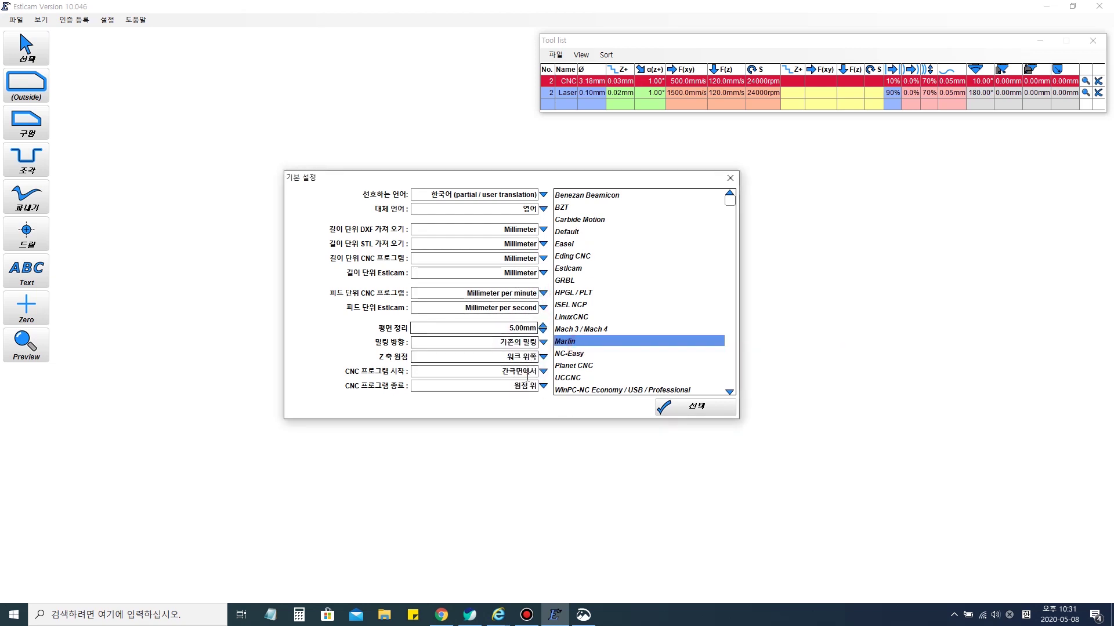
{"action": "left_click", "coordinate": [686, 411]}
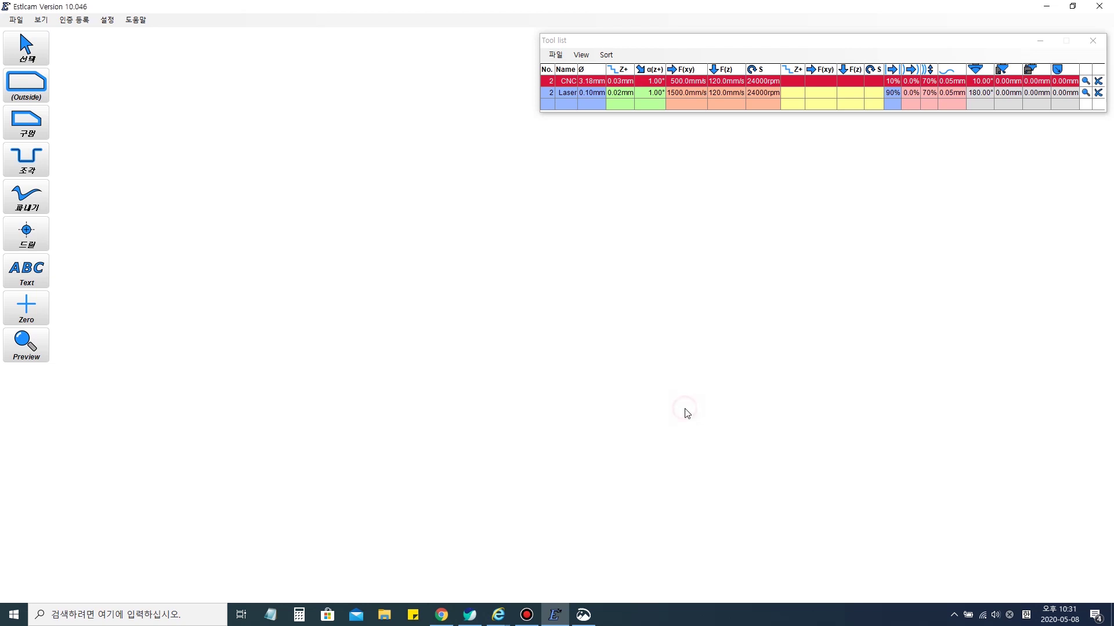
Step: Load the postprocessor file ESTLCAM CNC SETTING.pp from the desktop's CNC\ESTLCAM 프로그램 folder into the CNC program settings and apply it
{"action": "left_click", "coordinate": [113, 25]}
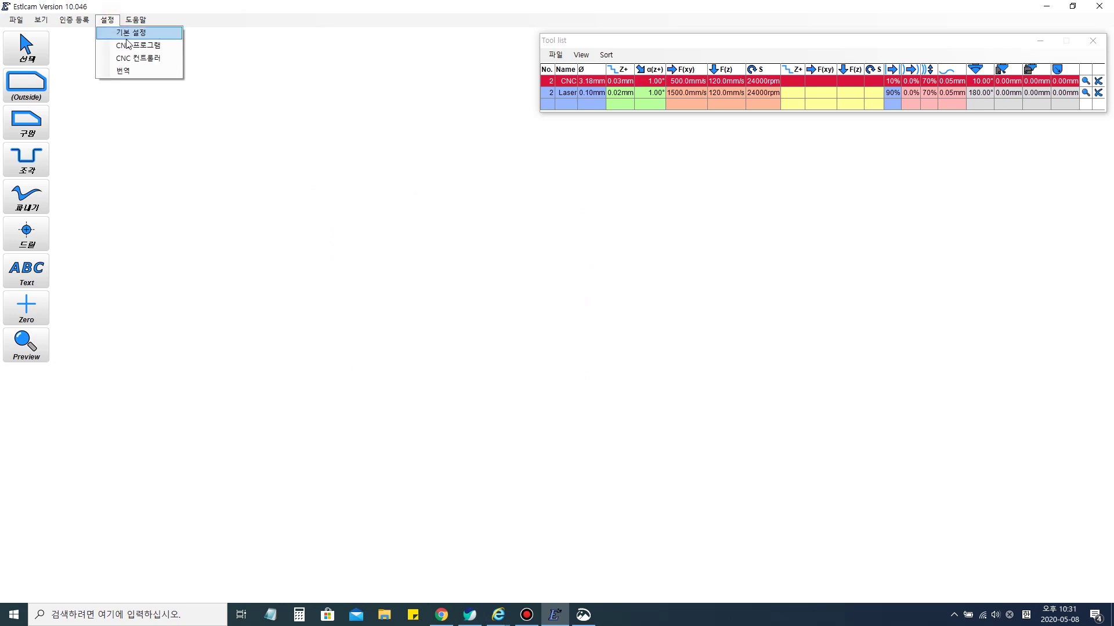
{"action": "left_click", "coordinate": [138, 45]}
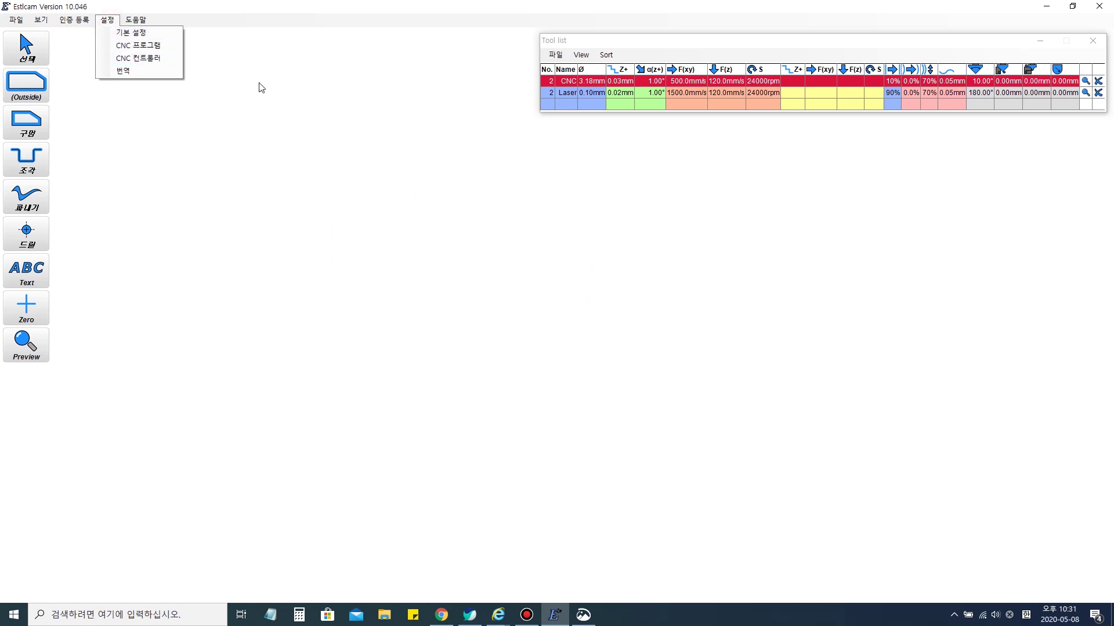
{"action": "left_click", "coordinate": [145, 45]}
{"action": "left_click_drag", "start_coordinate": [365, 144], "coordinate": [469, 160]}
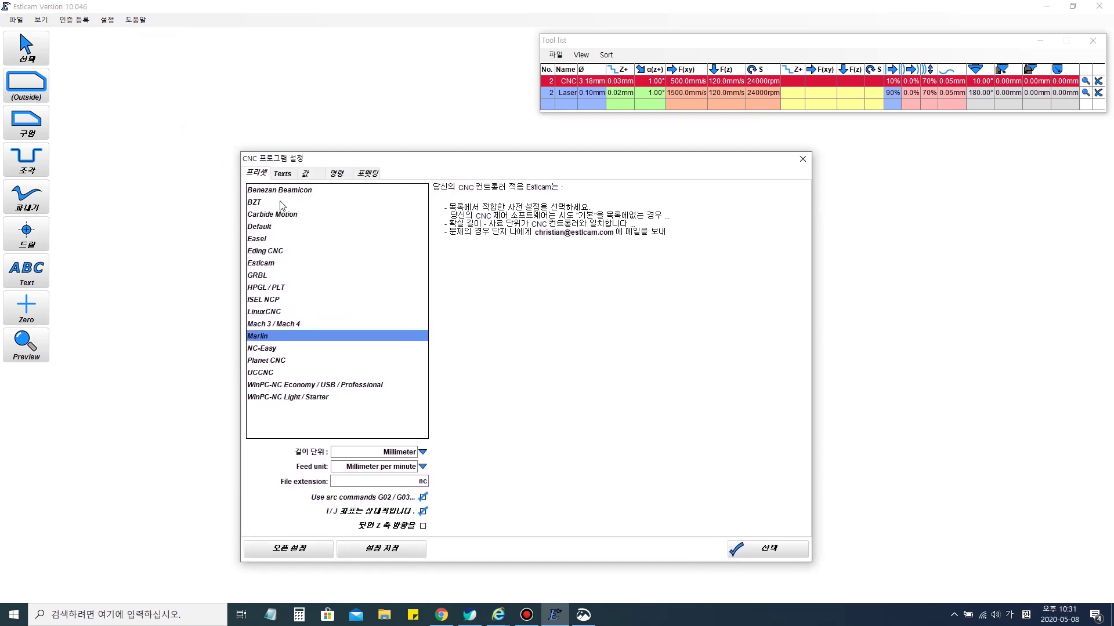
{"action": "left_click", "coordinate": [316, 555]}
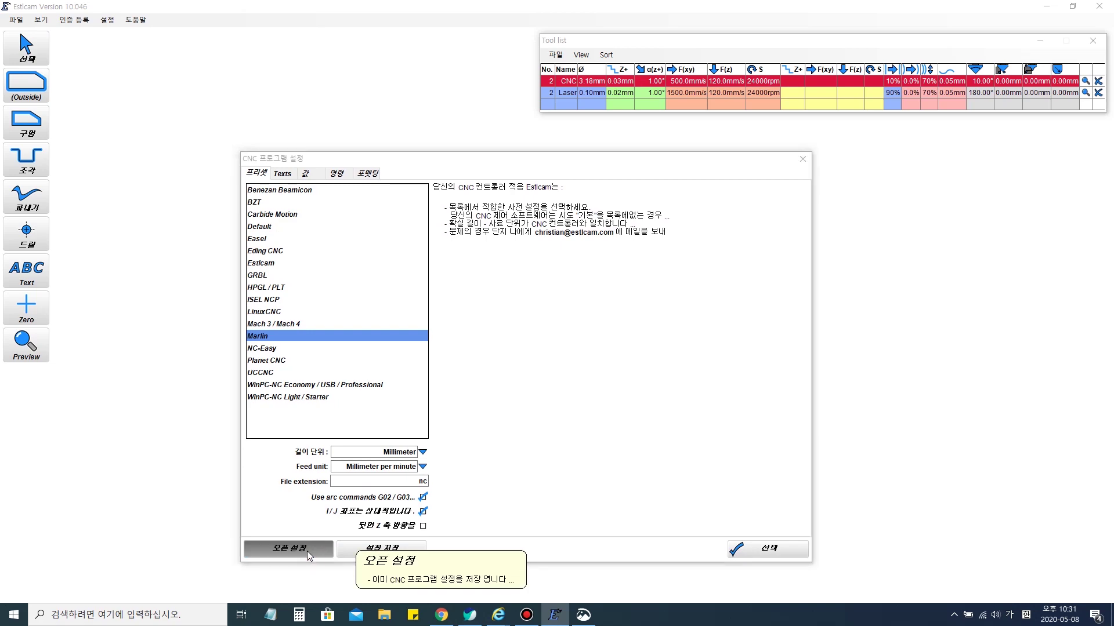
{"action": "left_click", "coordinate": [889, 25]}
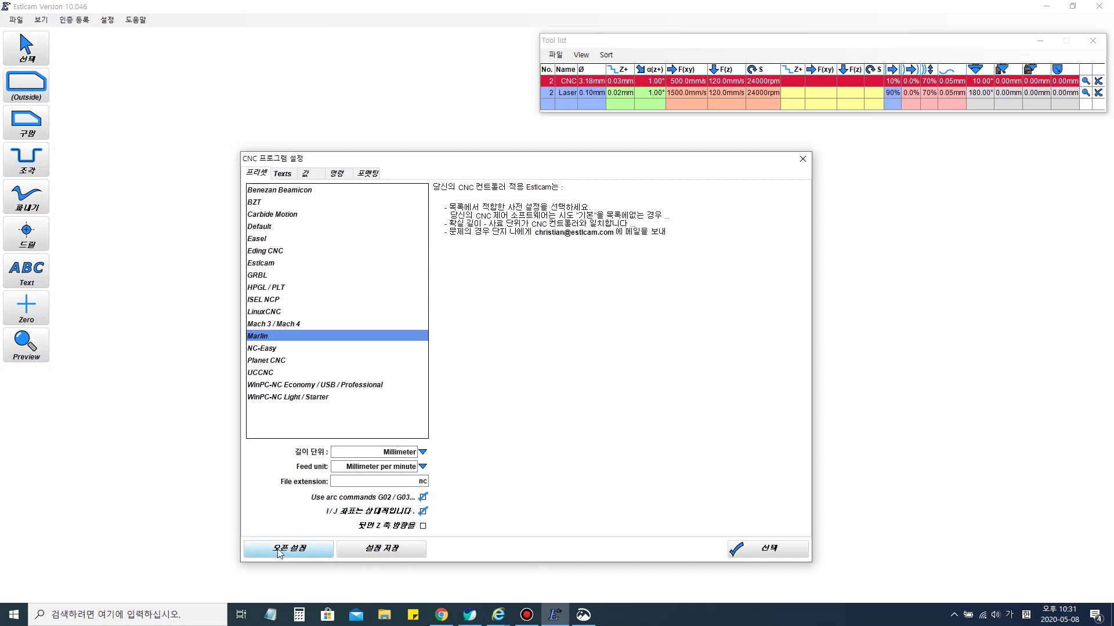
{"action": "left_click", "coordinate": [306, 557]}
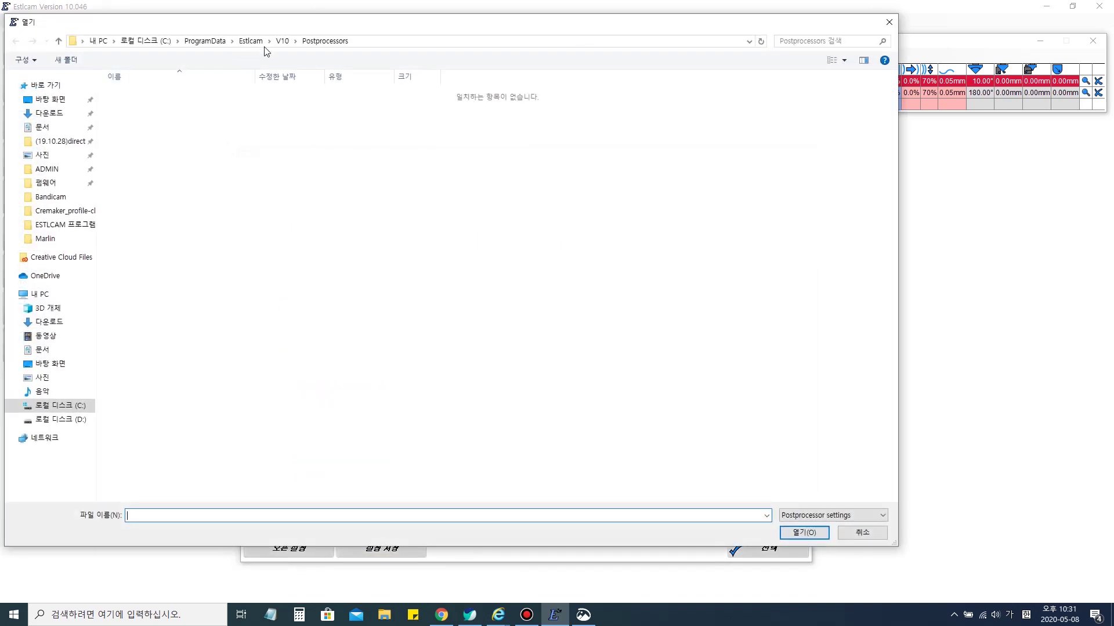
{"action": "left_click", "coordinate": [242, 44]}
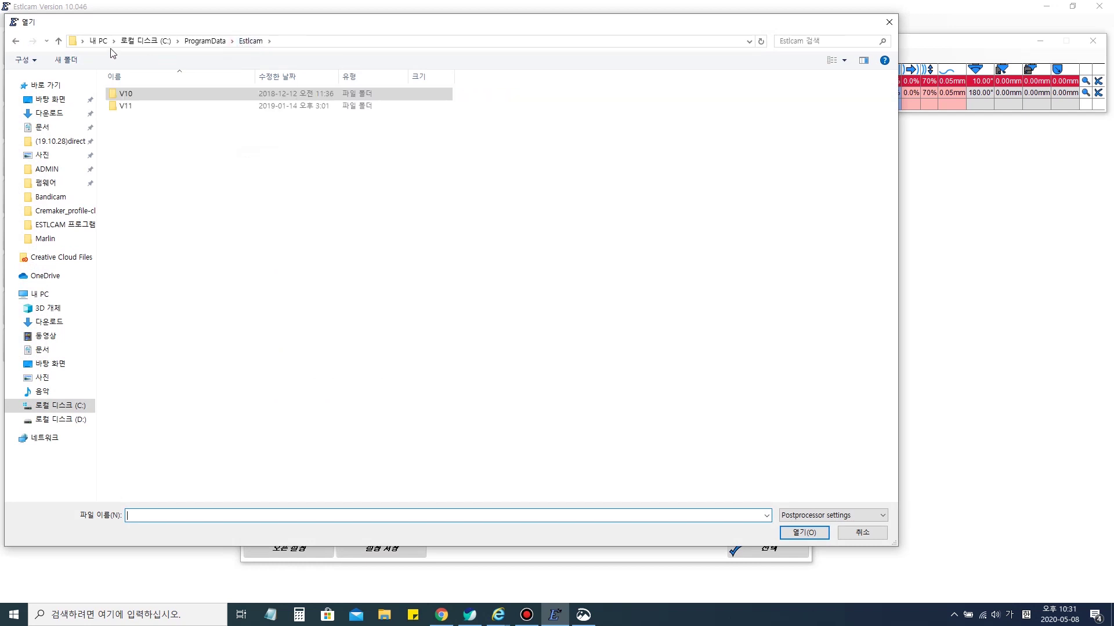
{"action": "left_click", "coordinate": [51, 100]}
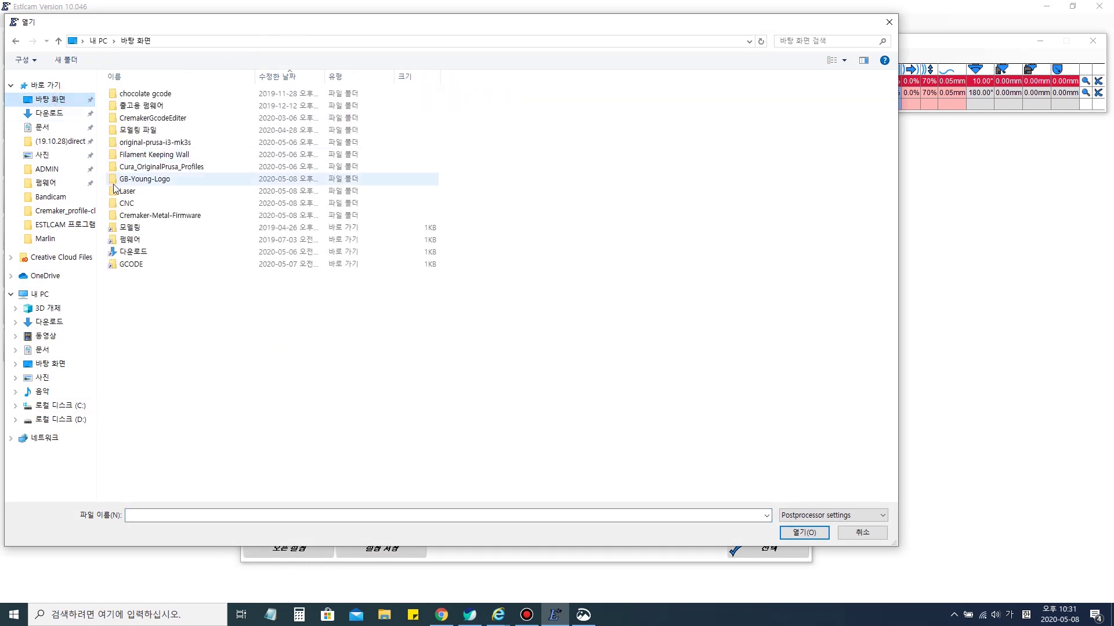
{"action": "double_click", "coordinate": [152, 204]}
{"action": "double_click", "coordinate": [180, 93]}
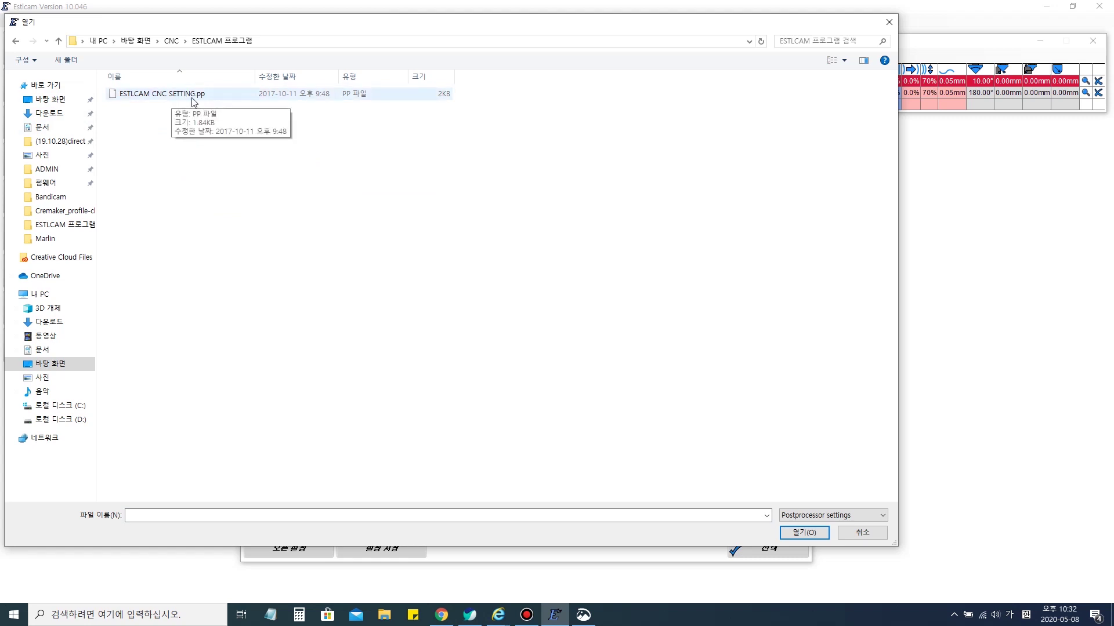
{"action": "left_click", "coordinate": [196, 95]}
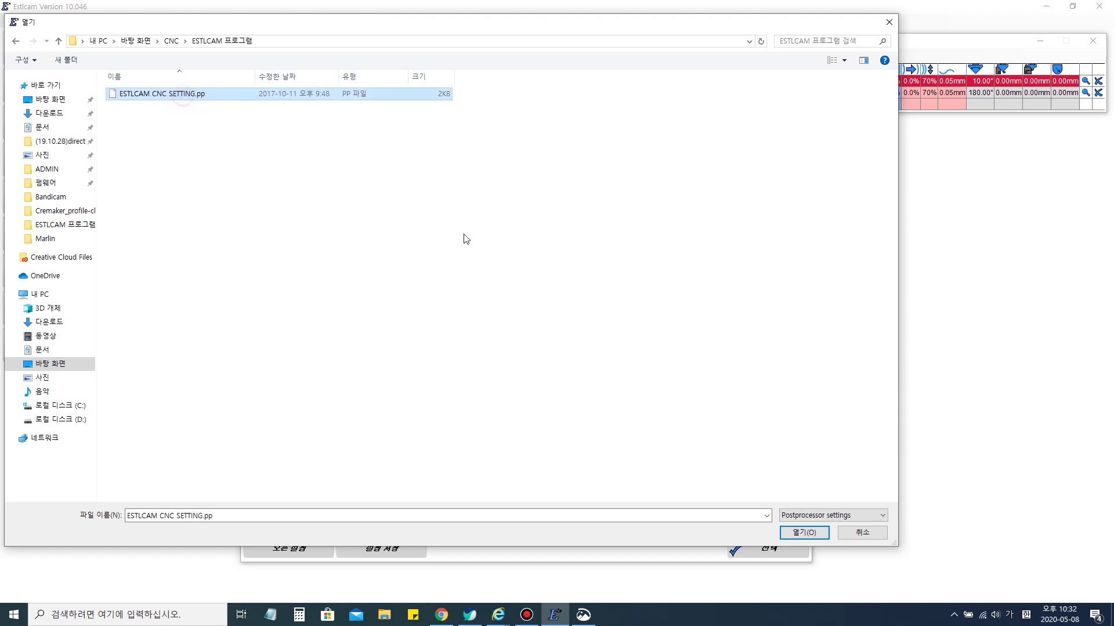
{"action": "left_click", "coordinate": [803, 534]}
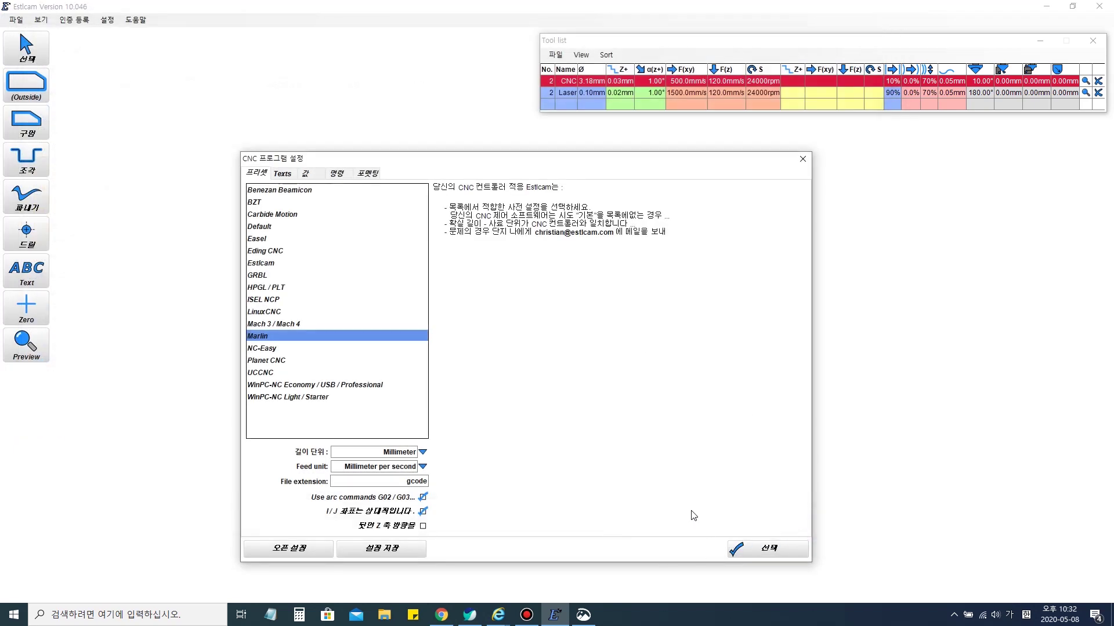
{"action": "left_click", "coordinate": [754, 548]}
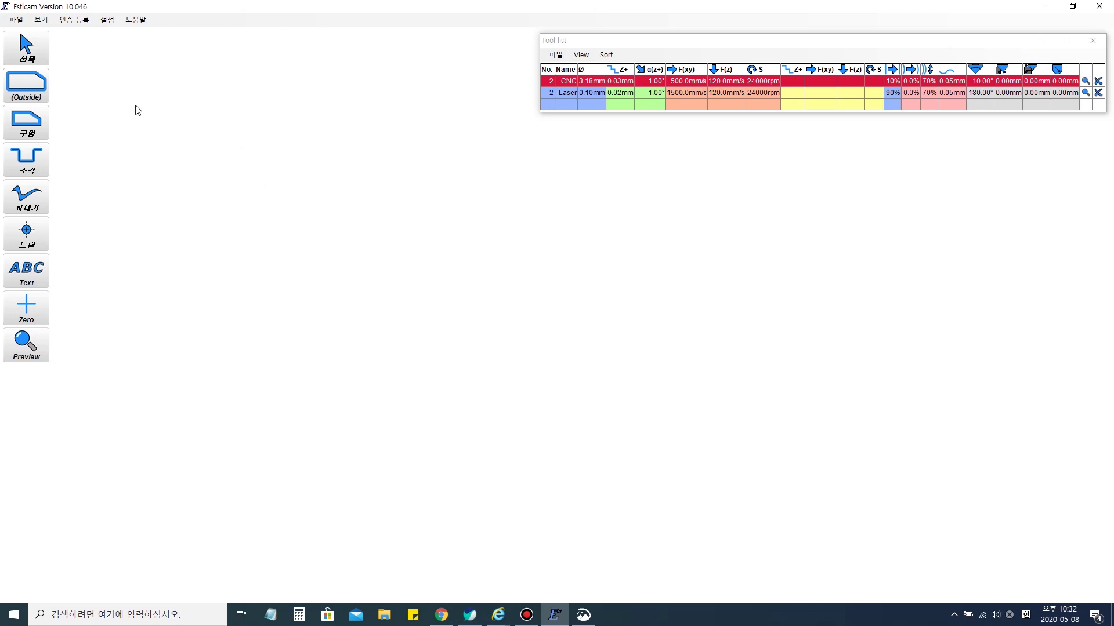
Step: Open the drawing Korea-Text-2.svg with Millimeter as its SVG unit
{"action": "left_click", "coordinate": [17, 20]}
{"action": "left_click", "coordinate": [29, 33]}
{"action": "double_click", "coordinate": [169, 324]}
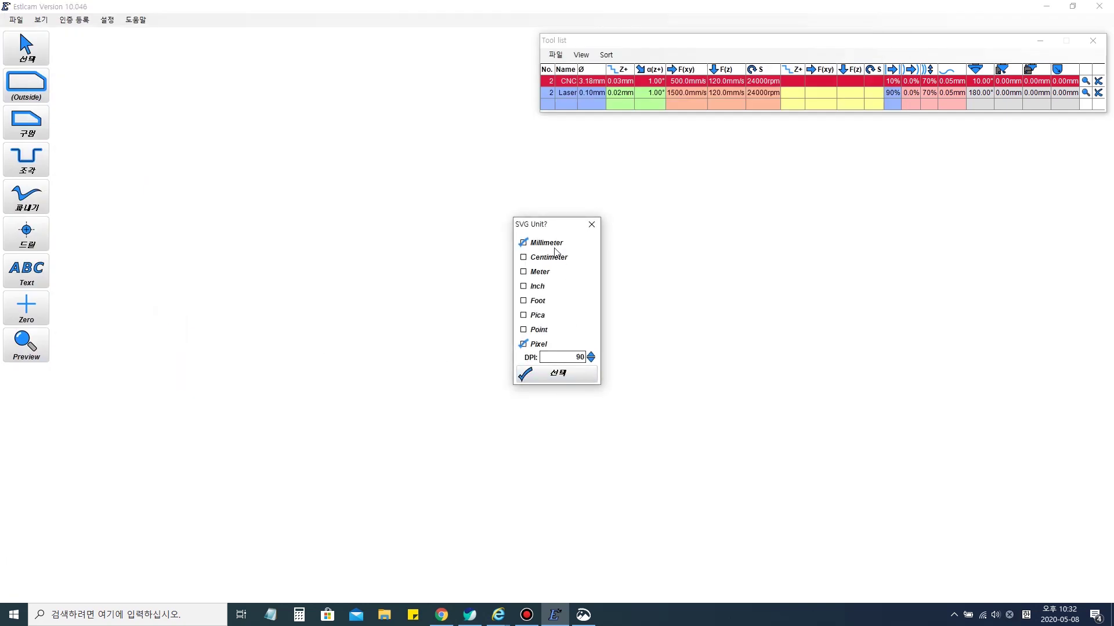
{"action": "left_click", "coordinate": [547, 242]}
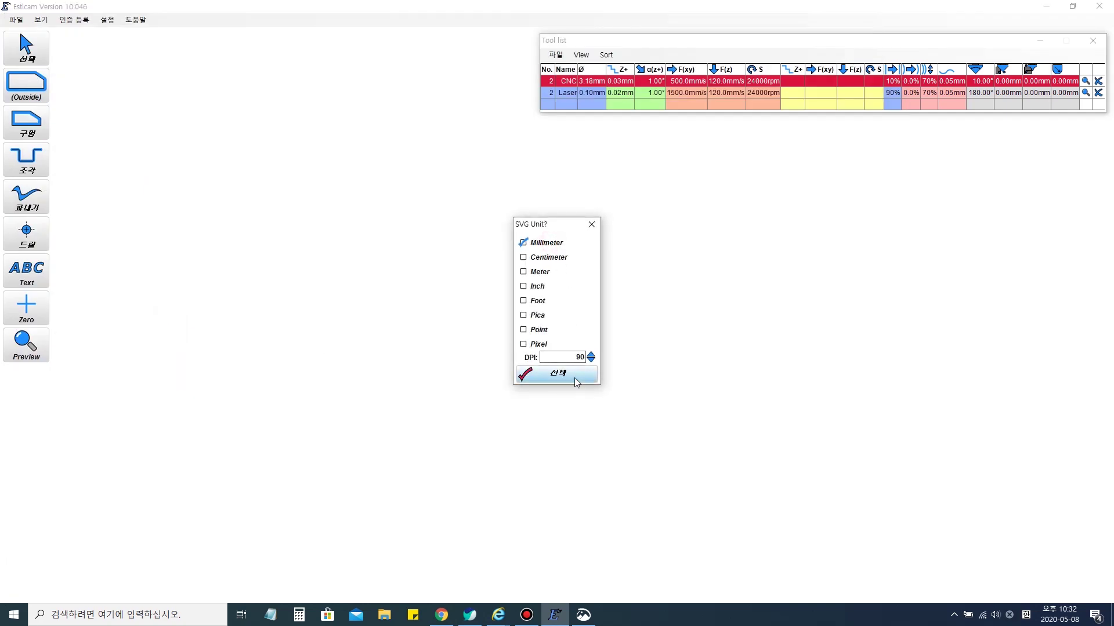
{"action": "left_click", "coordinate": [575, 380]}
Step: Examine the imported KOREA outline and the tool list's diameter, F(xy) and F(z) feed rate, stepover and angle columns
{"action": "scroll", "coordinate": [571, 385], "scroll_direction": "down", "scroll_amount": 5}
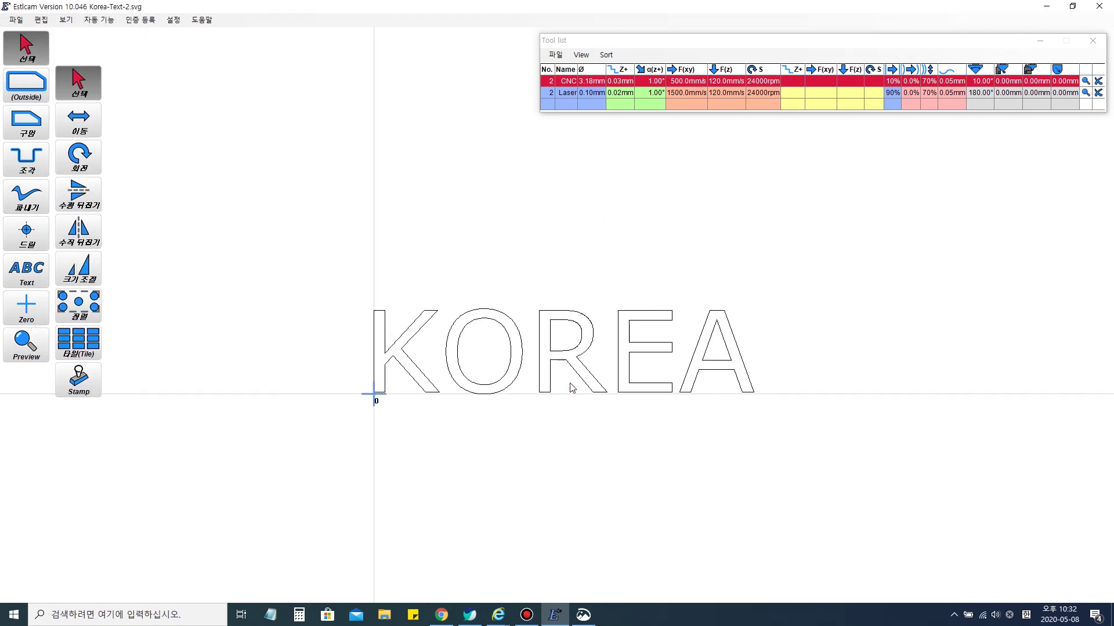
{"action": "right_click_drag", "start_coordinate": [602, 224], "coordinate": [398, 325]}
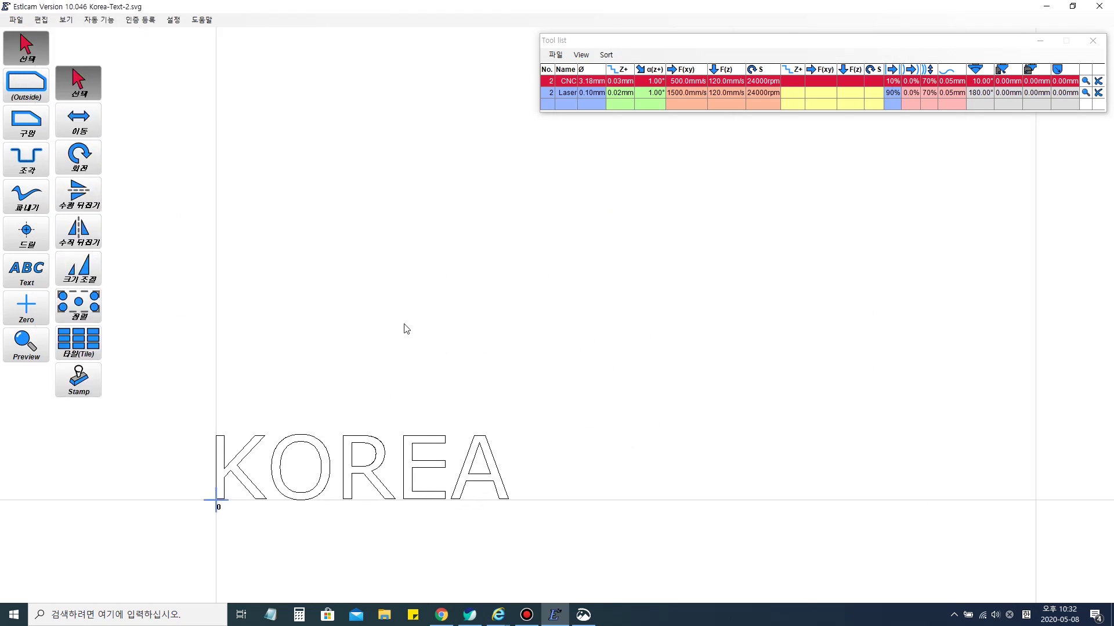
{"action": "scroll", "coordinate": [406, 326], "scroll_direction": "down", "scroll_amount": 4}
{"action": "right_click_drag", "start_coordinate": [446, 268], "coordinate": [599, 261]}
{"action": "scroll", "coordinate": [552, 292], "scroll_direction": "up", "scroll_amount": 3}
{"action": "scroll", "coordinate": [553, 292], "scroll_direction": "up", "scroll_amount": 1}
{"action": "right_click_drag", "start_coordinate": [559, 348], "coordinate": [624, 156]}
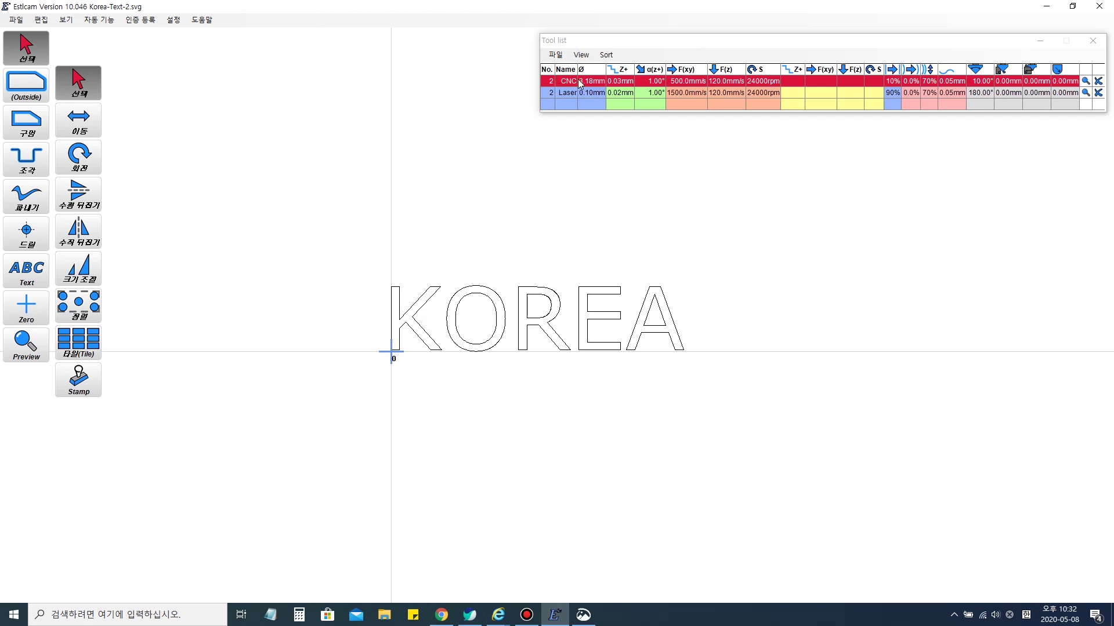
{"action": "mouse_move", "coordinate": [585, 72]}
{"action": "mouse_move", "coordinate": [689, 77]}
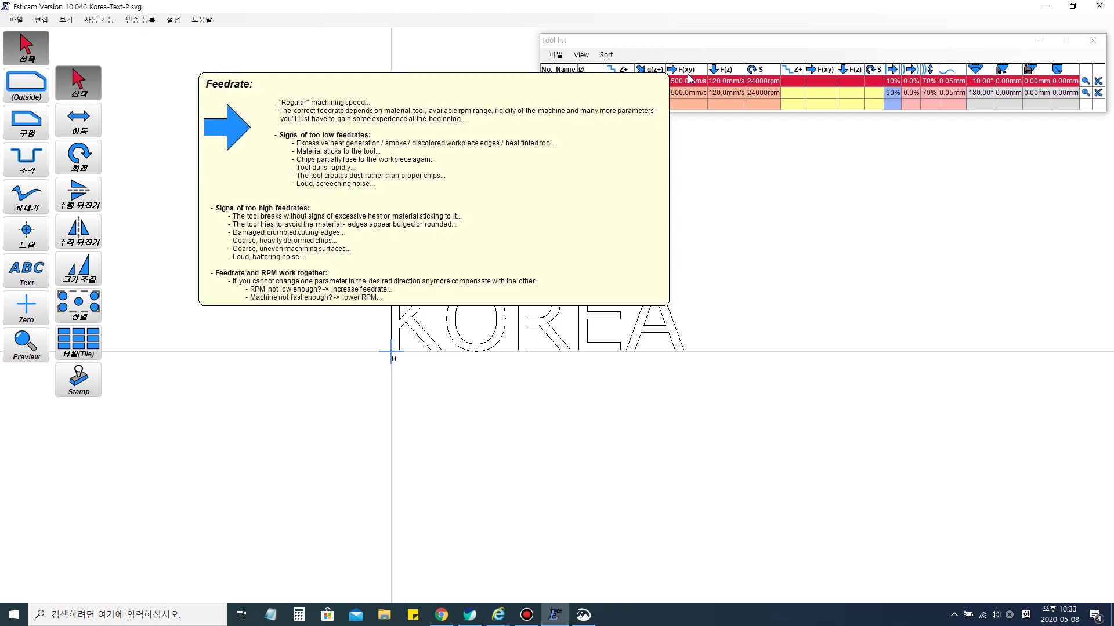
{"action": "mouse_move", "coordinate": [731, 76]}
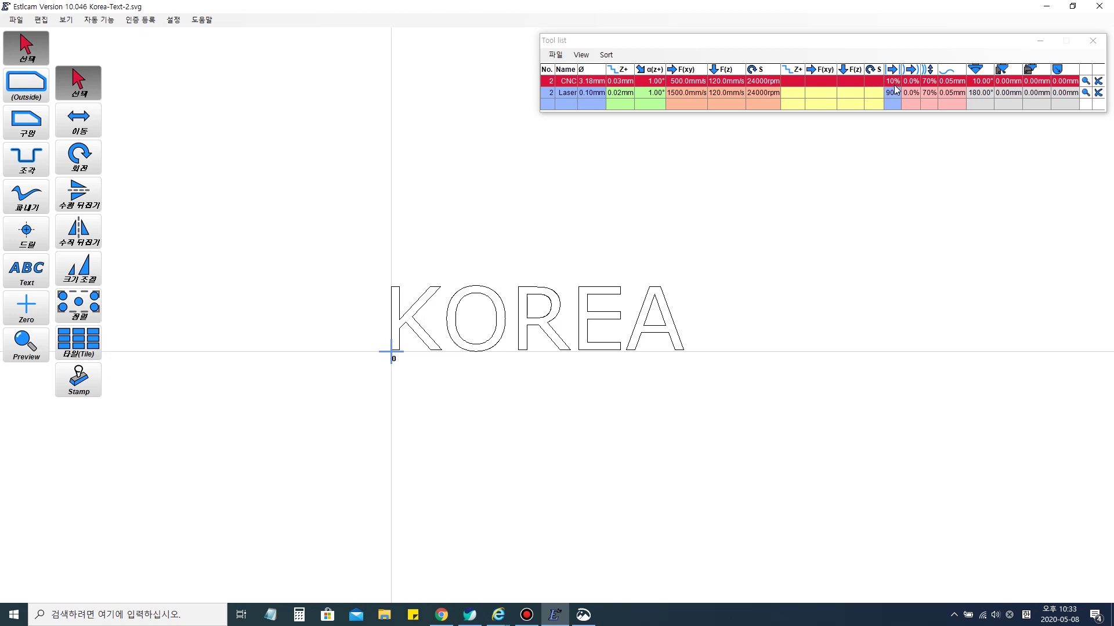
{"action": "mouse_move", "coordinate": [892, 72]}
{"action": "mouse_move", "coordinate": [979, 74]}
Step: Minimize the open windows and show the desktop picture 조각 비트.jpg maximized in the Photos app
{"action": "left_click", "coordinate": [1047, 8]}
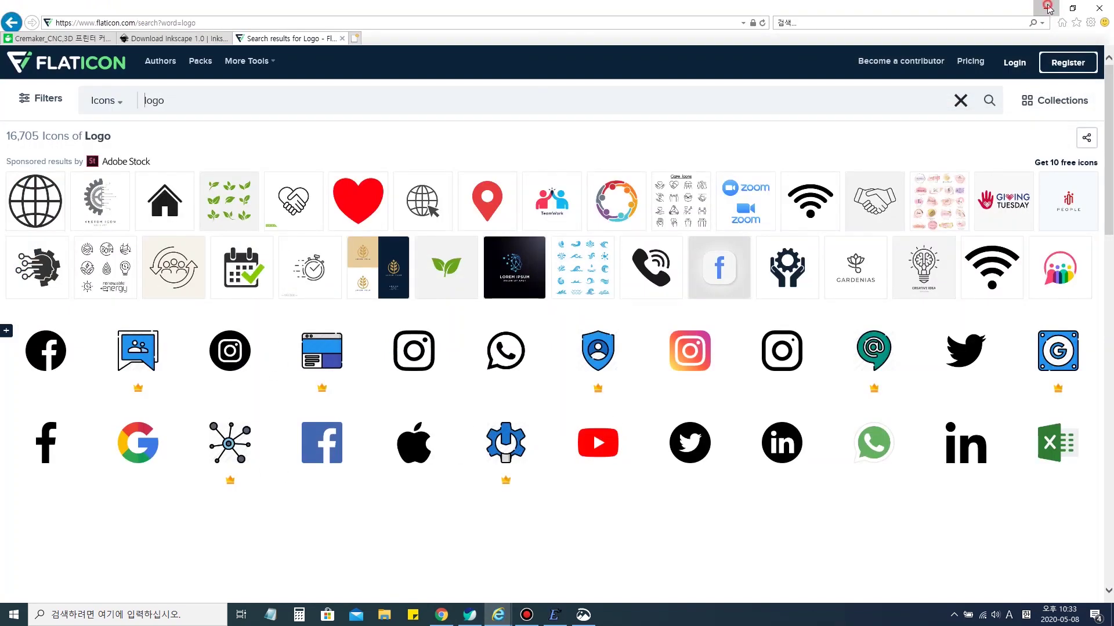
{"action": "left_click", "coordinate": [1048, 8]}
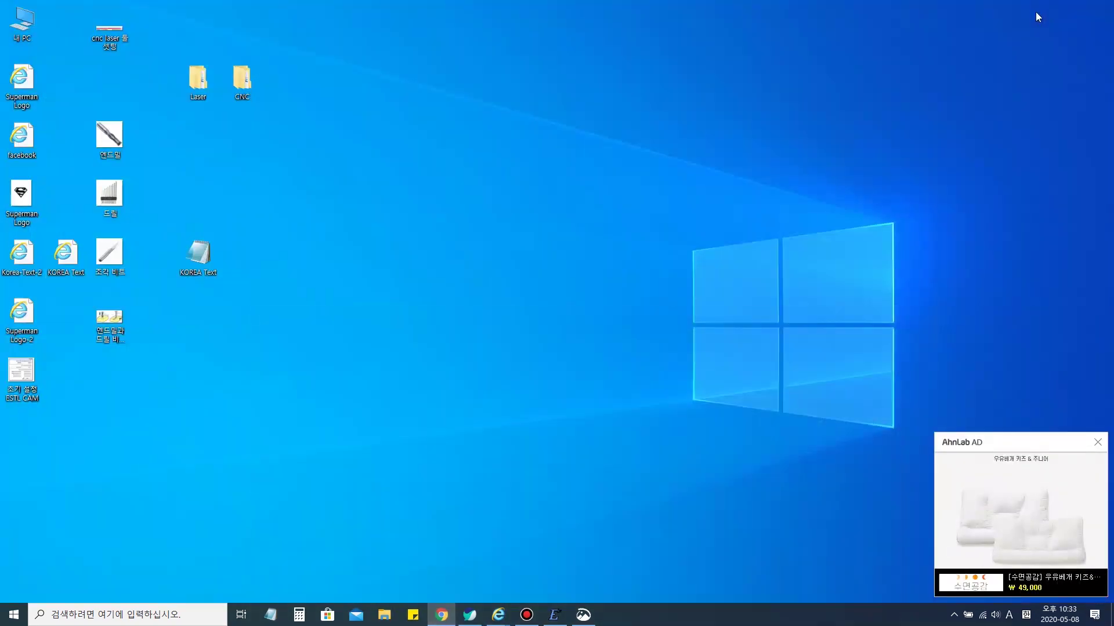
{"action": "double_click", "coordinate": [115, 268]}
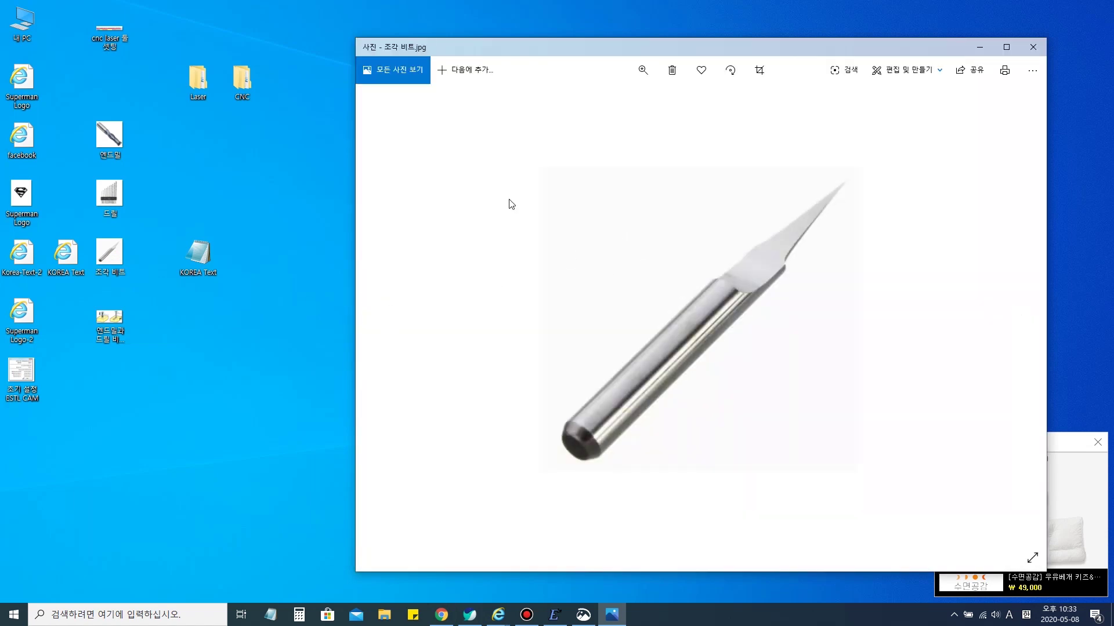
{"action": "left_click_drag", "start_coordinate": [631, 51], "coordinate": [573, 46]}
{"action": "double_click", "coordinate": [573, 46]}
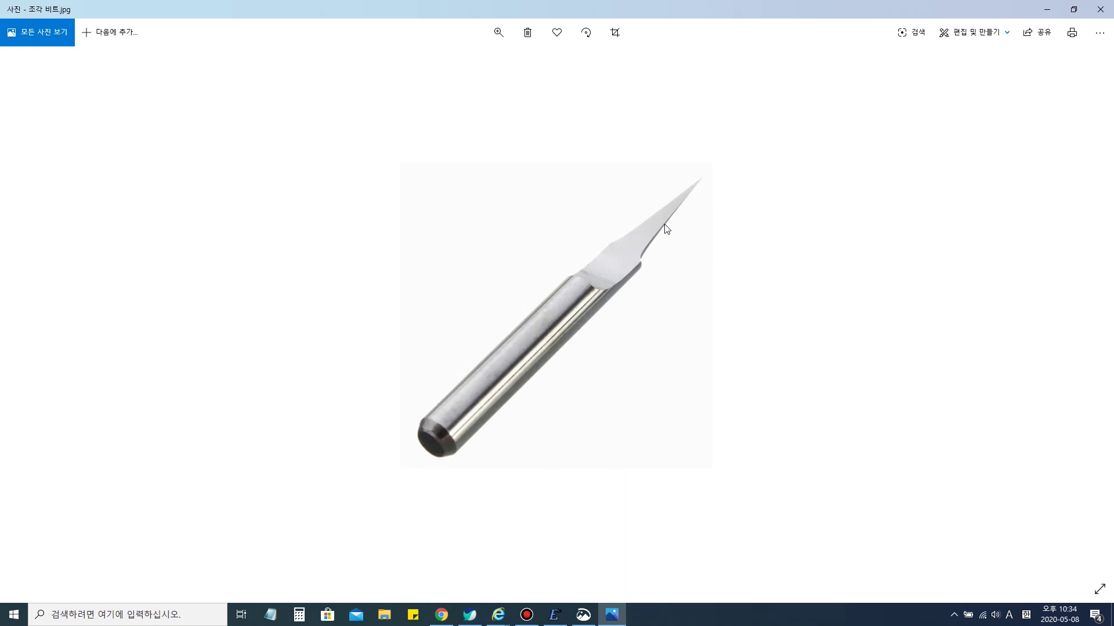
Step: Look through the end mill and drill pictures and enlarge the comparison image 엔드밀과 드릴 비교 그림.png
{"action": "key", "text": "Right"}
{"action": "key", "text": "Left"}
{"action": "key", "text": "Left"}
{"action": "key", "text": "Left"}
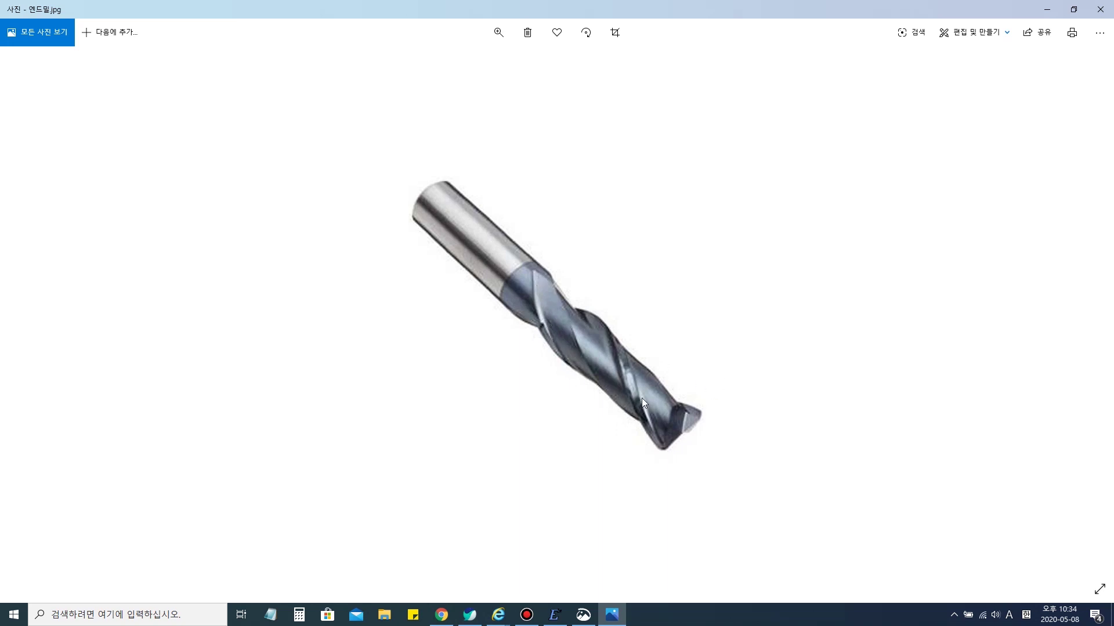
{"action": "key", "text": "Right"}
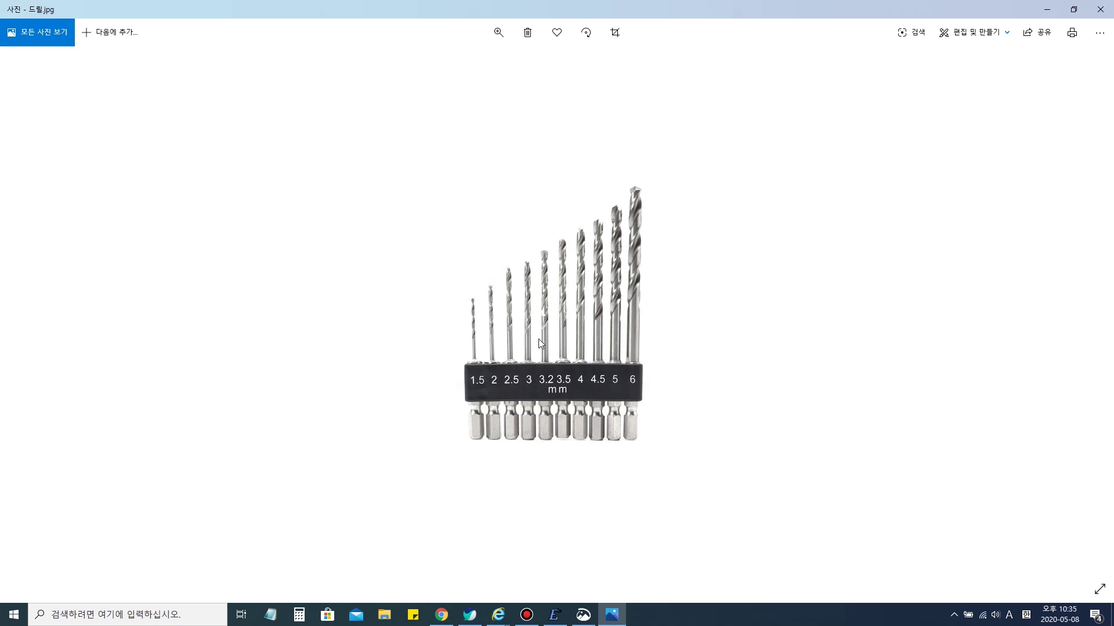
{"action": "key", "text": "Right"}
{"action": "key", "text": "Right"}
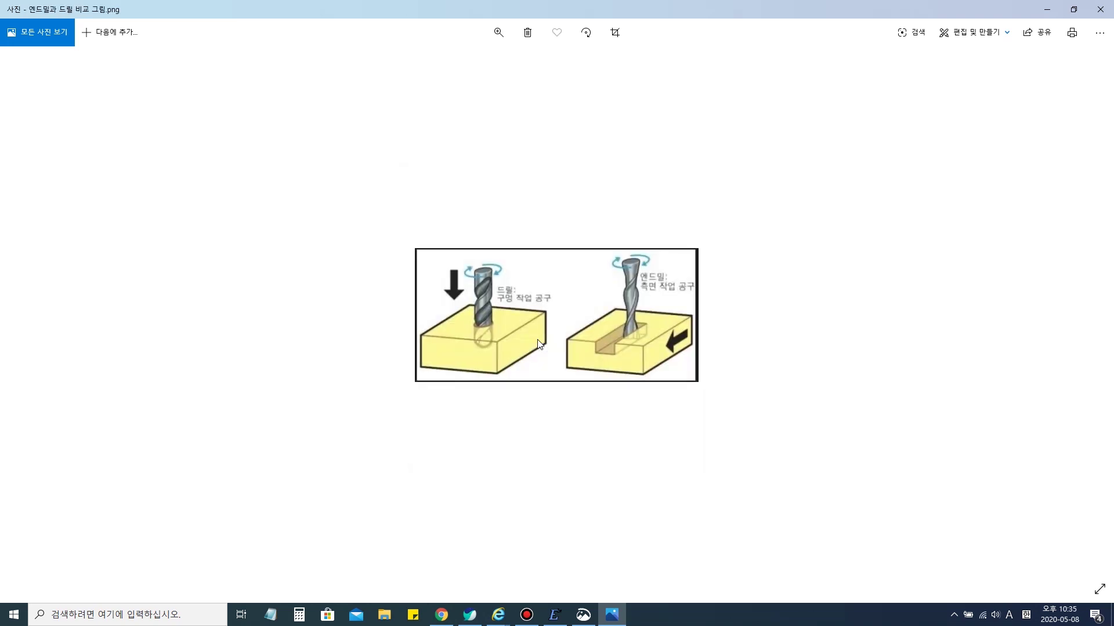
{"action": "scroll", "coordinate": [655, 342], "scroll_direction": "up", "scroll_amount": 2, "text": "ctrl"}
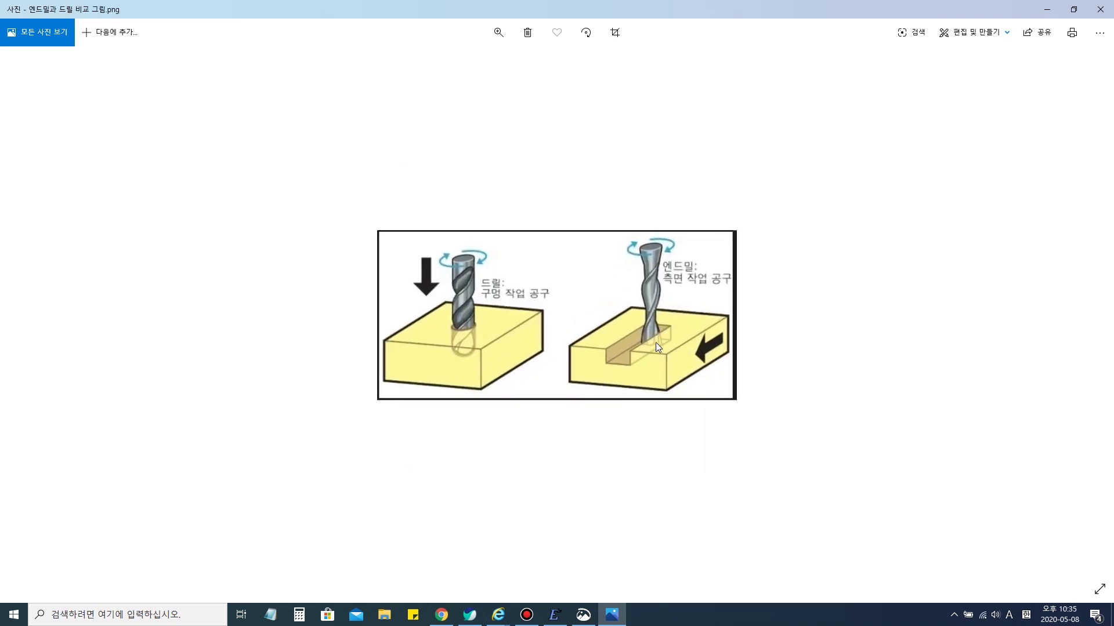
Step: Enlarge the drill and end mill comparison, close it, and view the engraving bit picture 조각 비트.jpg
{"action": "scroll", "coordinate": [655, 342], "scroll_direction": "up", "scroll_amount": 3, "text": "ctrl"}
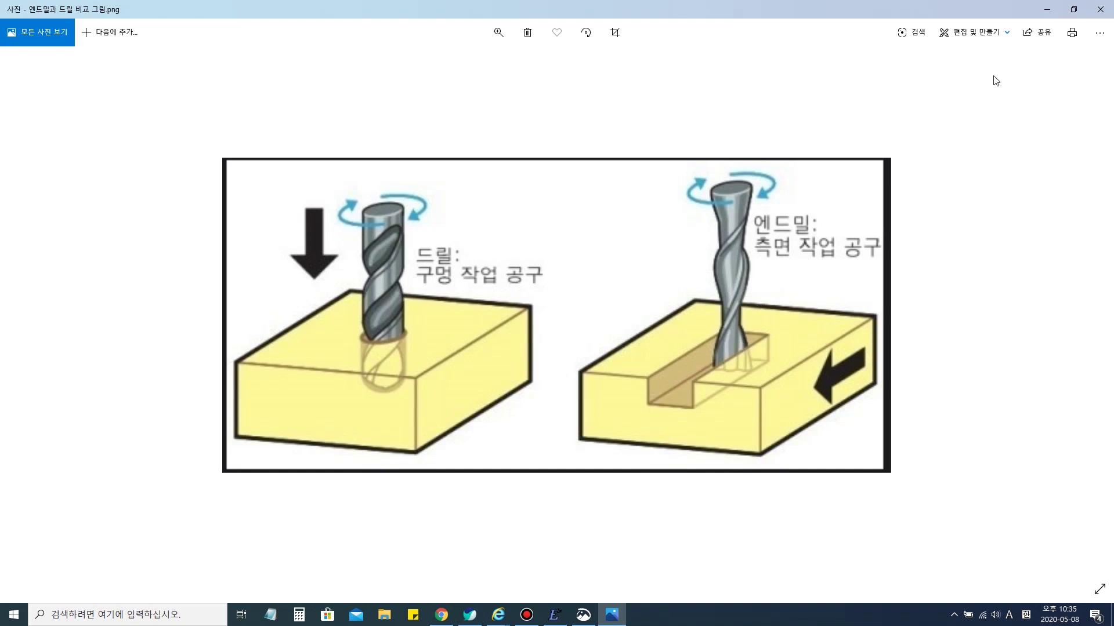
{"action": "left_click", "coordinate": [1101, 10]}
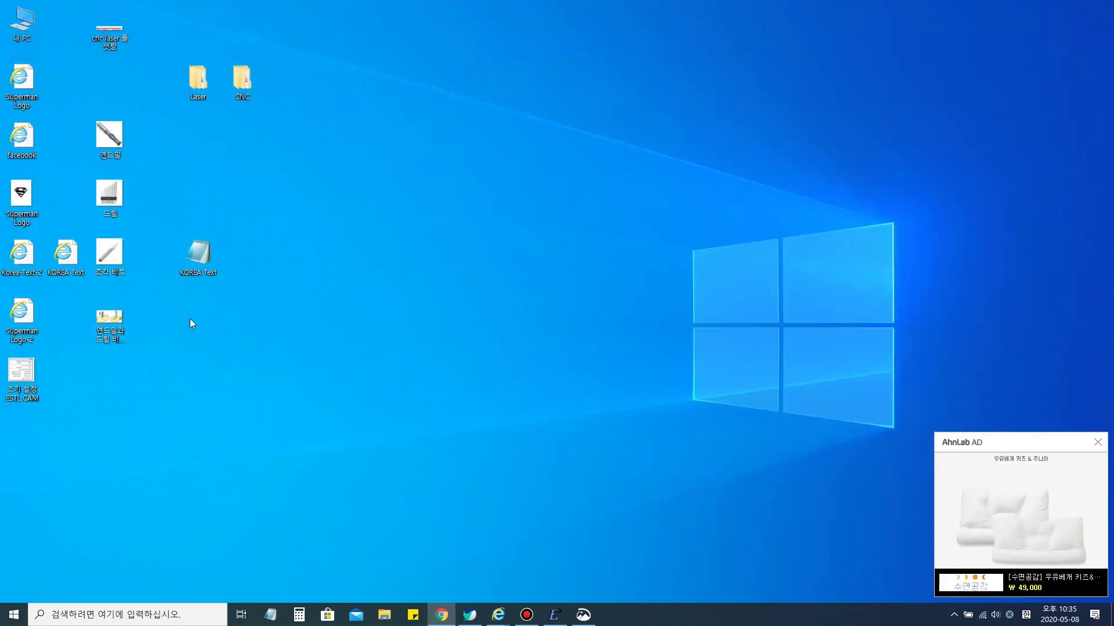
{"action": "double_click", "coordinate": [121, 273]}
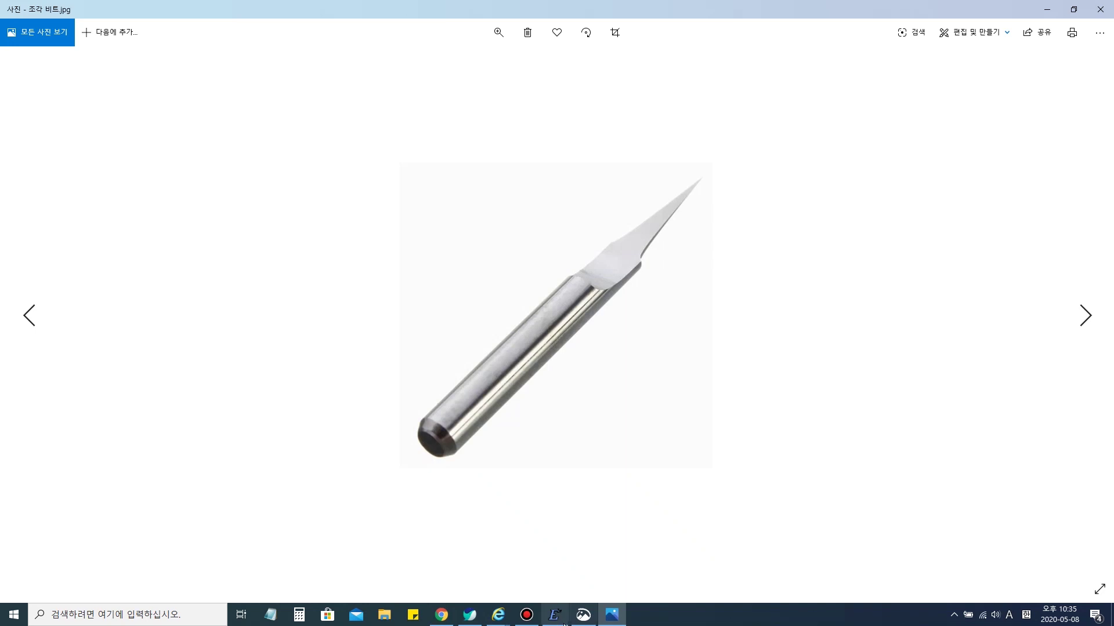
Step: Switch to Estlcam and create an automatic on-the-line engraving toolpath on the letter K with the CNC tool
{"action": "mouse_move", "coordinate": [563, 623]}
{"action": "left_click", "coordinate": [579, 571]}
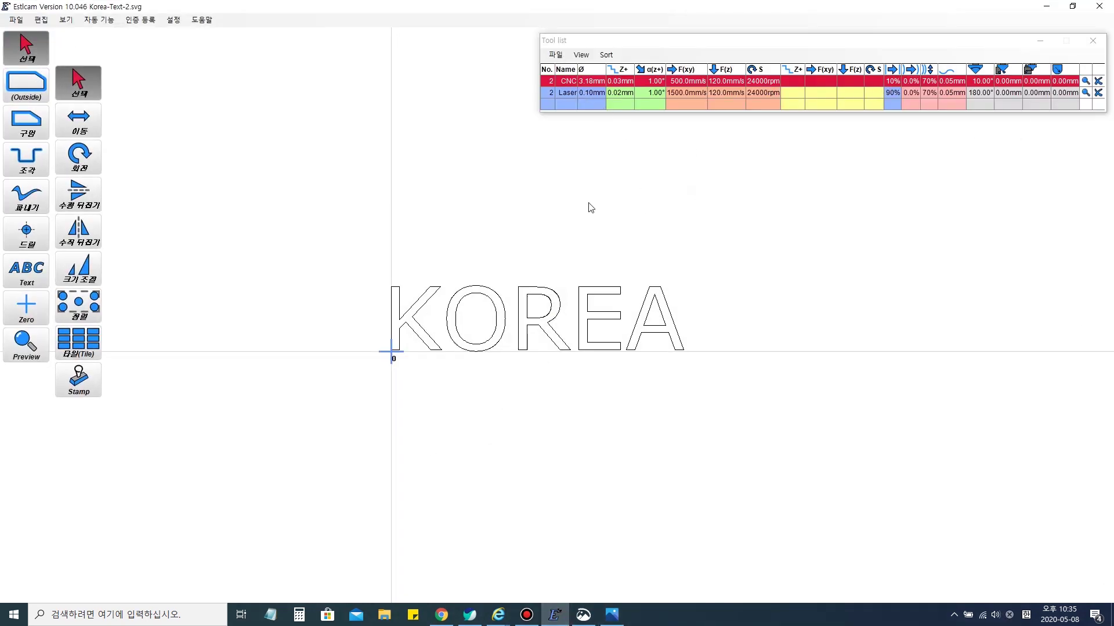
{"action": "left_click", "coordinate": [811, 81]}
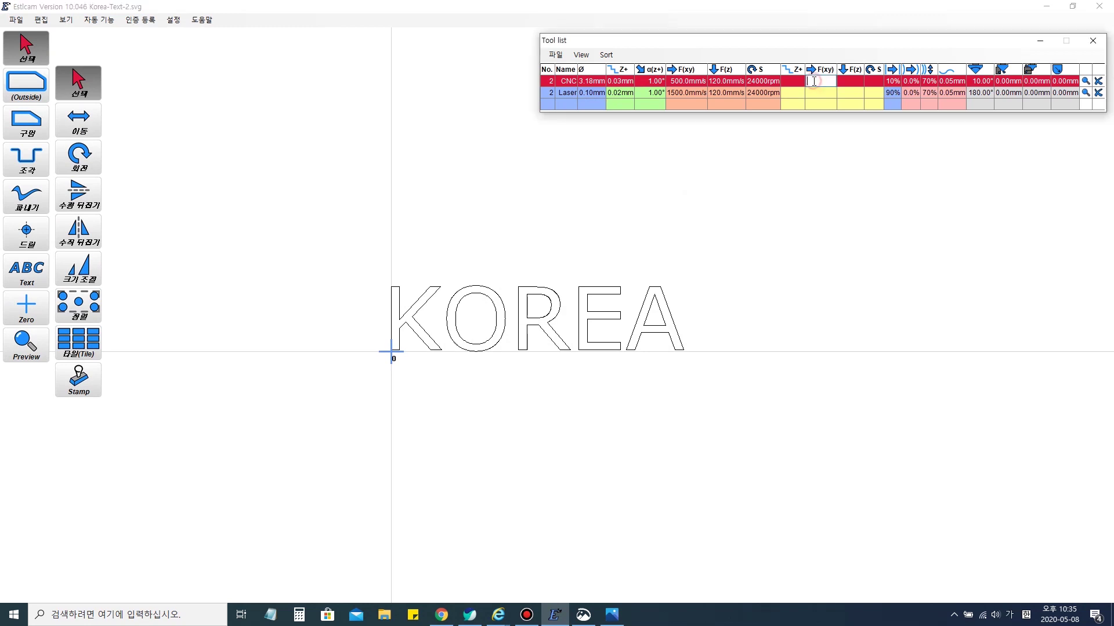
{"action": "left_click", "coordinate": [461, 156]}
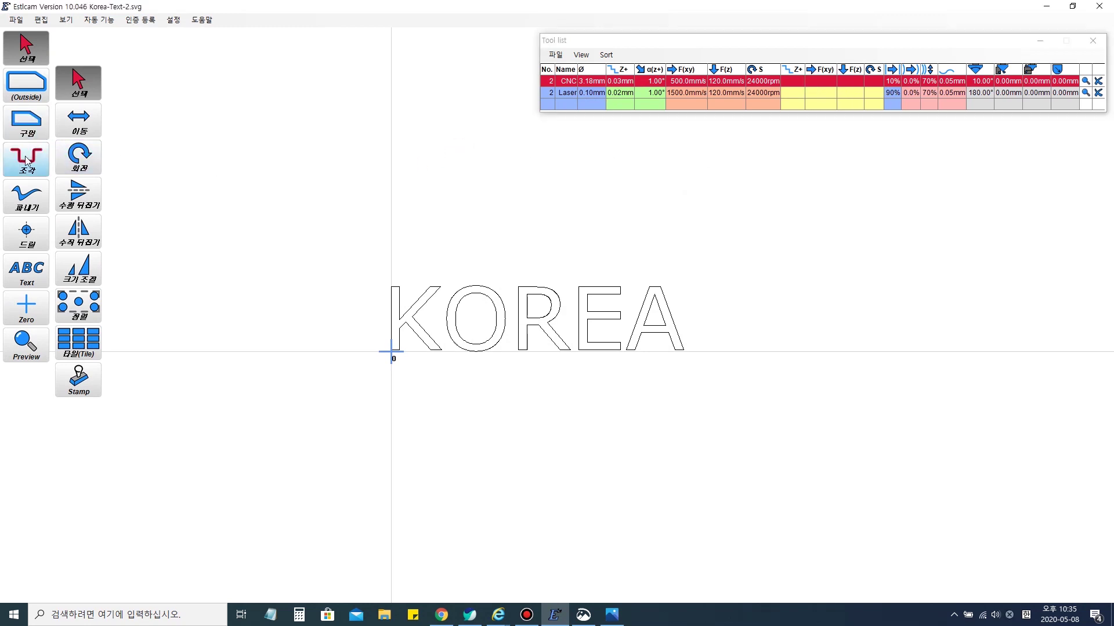
{"action": "left_click", "coordinate": [41, 172]}
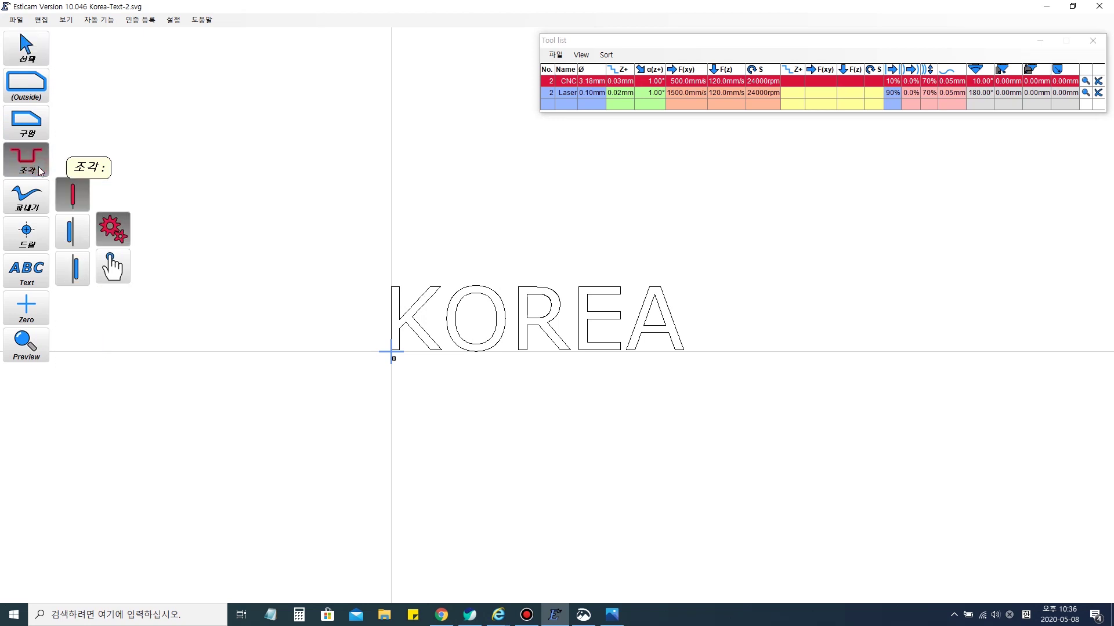
{"action": "left_click", "coordinate": [74, 235]}
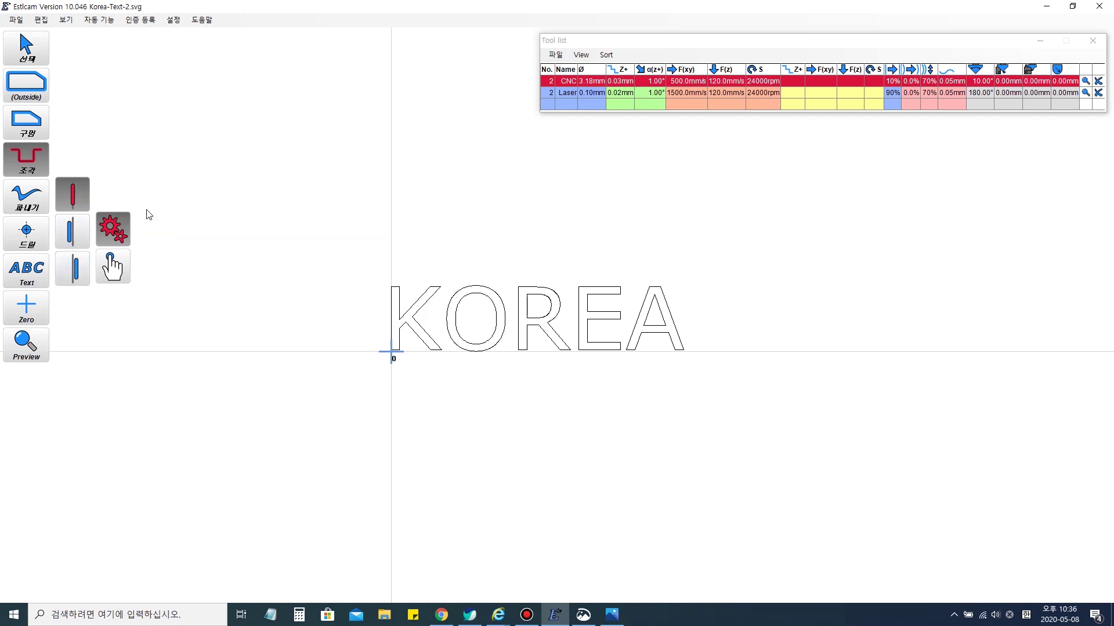
{"action": "scroll", "coordinate": [423, 341], "scroll_direction": "up", "scroll_amount": 1}
{"action": "scroll", "coordinate": [423, 342], "scroll_direction": "up", "scroll_amount": 1}
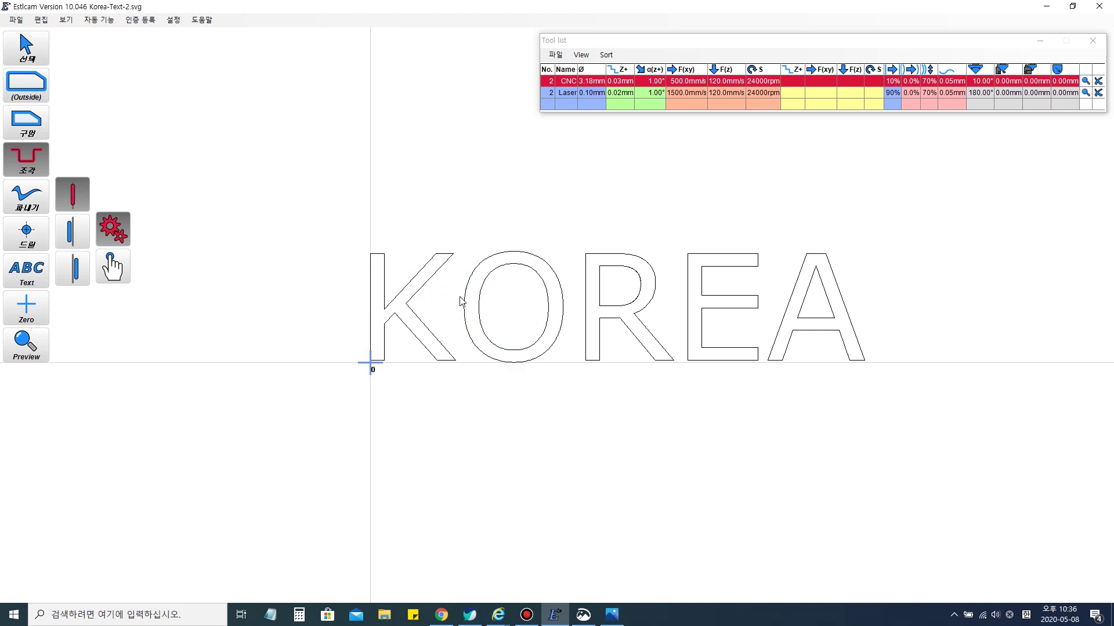
{"action": "left_click", "coordinate": [420, 302]}
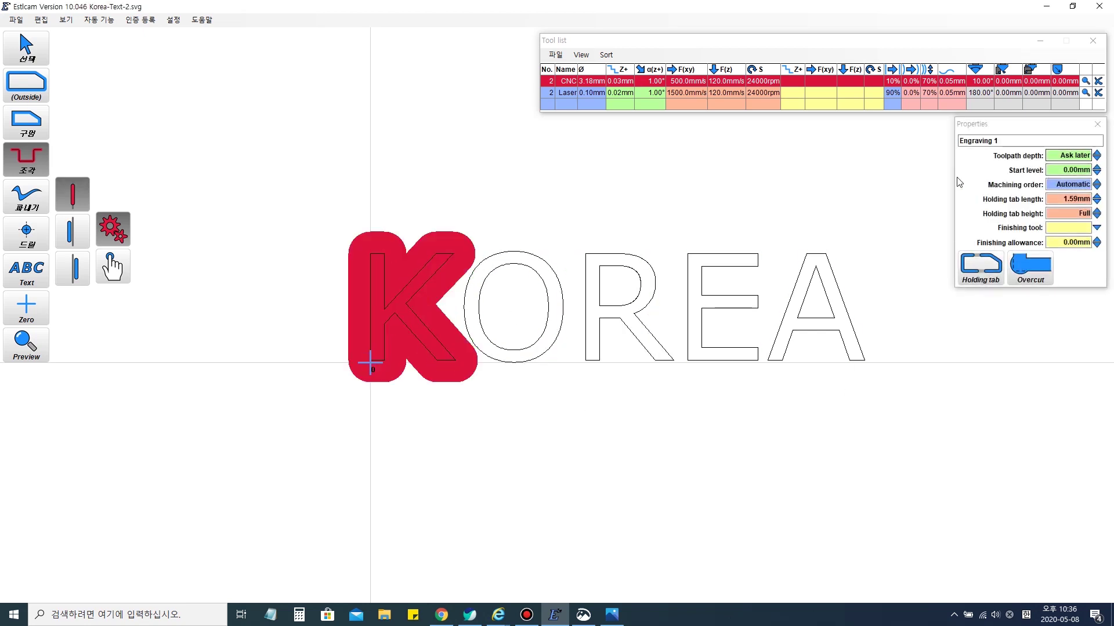
Step: Read the start level explanation in the K engraving's properties and set its start level to 0.45 mm
{"action": "left_click_drag", "start_coordinate": [986, 124], "coordinate": [931, 150]}
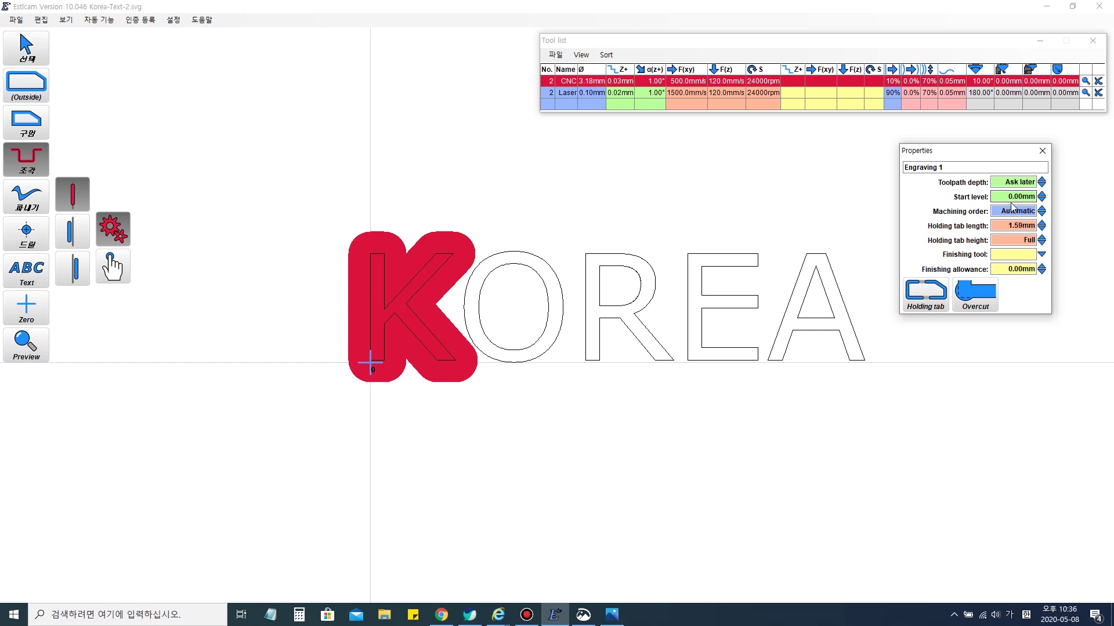
{"action": "mouse_move", "coordinate": [964, 205]}
{"action": "mouse_move", "coordinate": [1006, 195]}
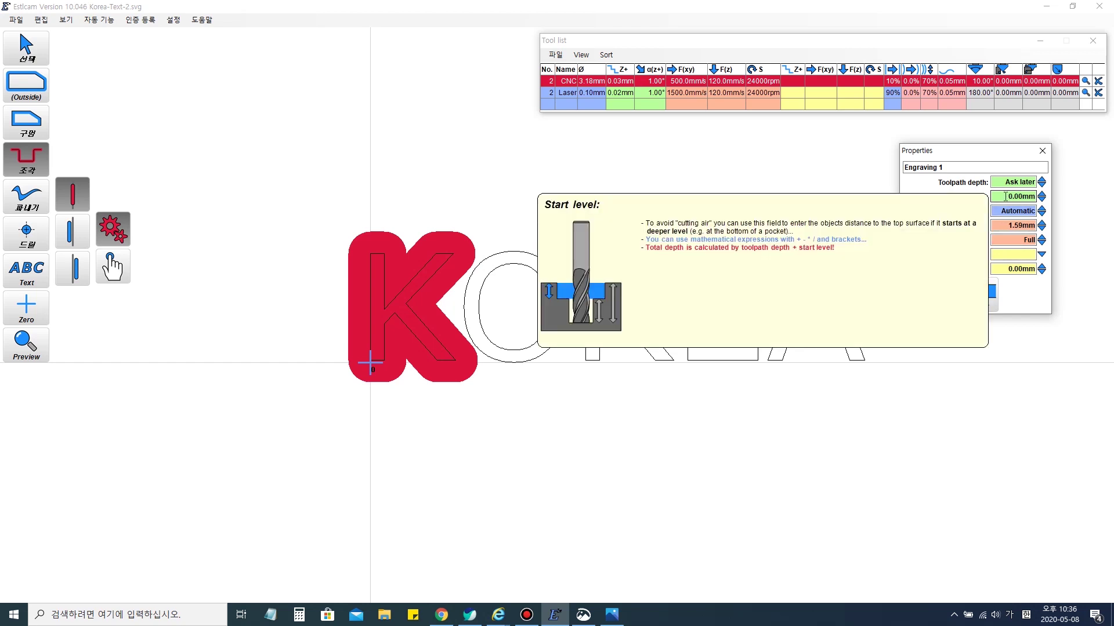
{"action": "left_click", "coordinate": [1006, 196]}
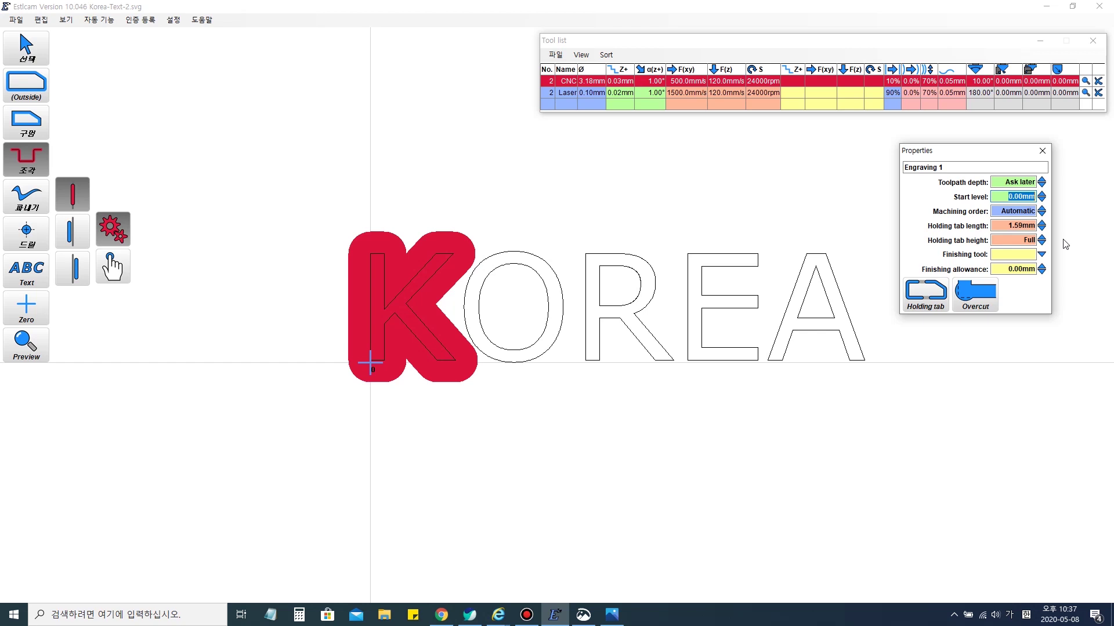
{"action": "type", "text": "0.45"}
{"action": "left_click", "coordinate": [1014, 298]}
{"action": "mouse_move", "coordinate": [1019, 196]}
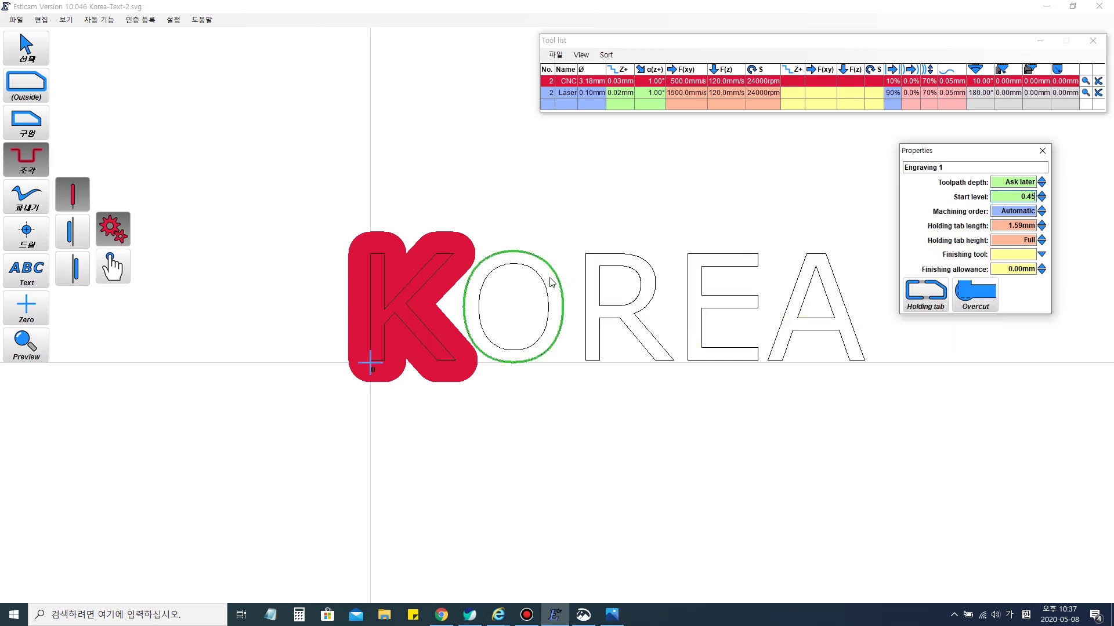
Step: Add engraving toolpaths to the inner and outer outlines of the letter O, each with a 0.45 mm start level
{"action": "left_click", "coordinate": [547, 281]}
{"action": "left_click", "coordinate": [546, 280]}
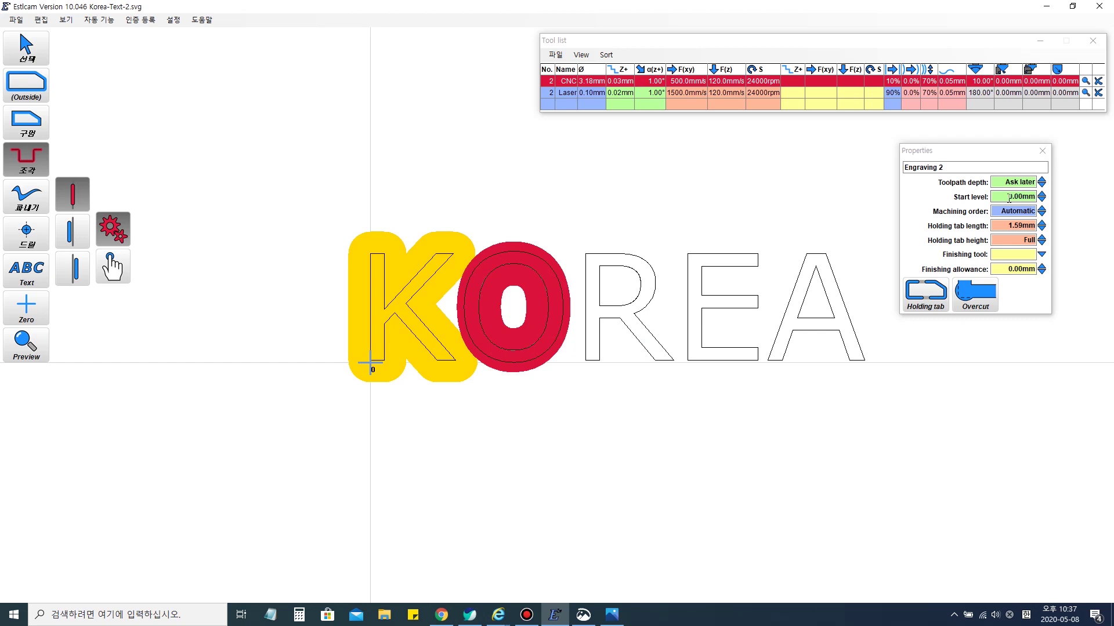
{"action": "left_click", "coordinate": [1028, 196]}
{"action": "key", "text": "BackSpace"}
{"action": "type", "text": "0.45"}
{"action": "key", "text": "Tab"}
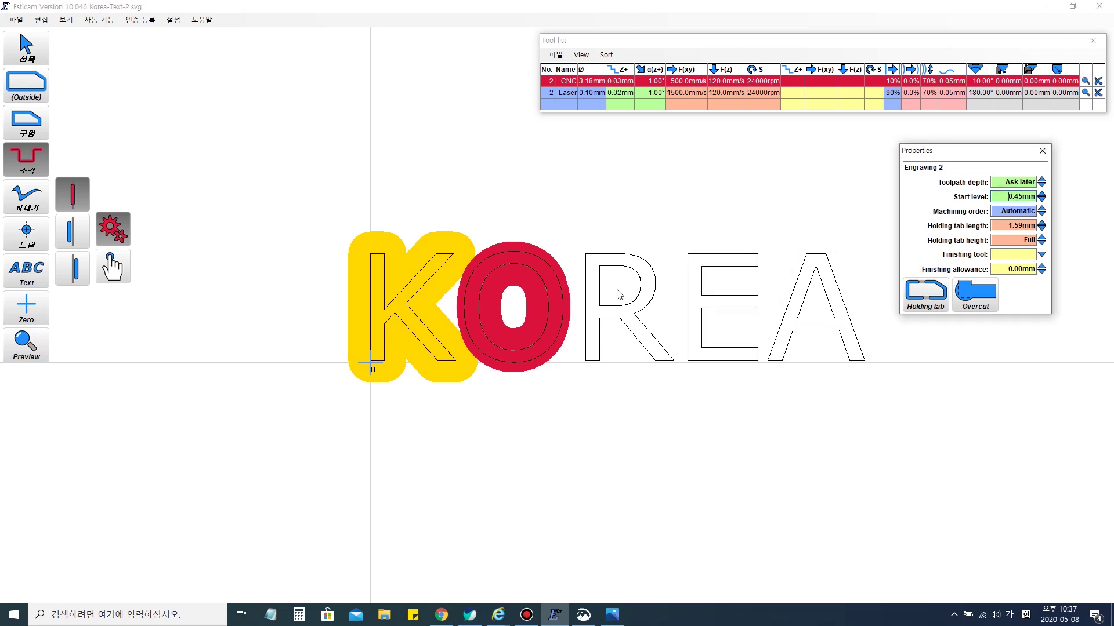
{"action": "left_click", "coordinate": [562, 283]}
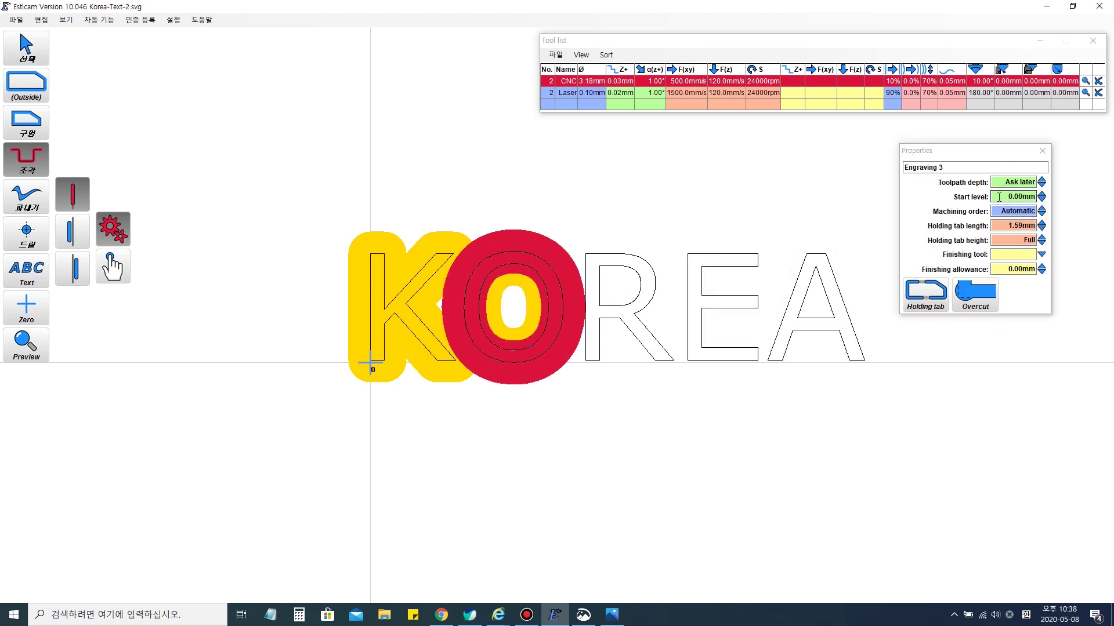
{"action": "left_click", "coordinate": [1042, 199]}
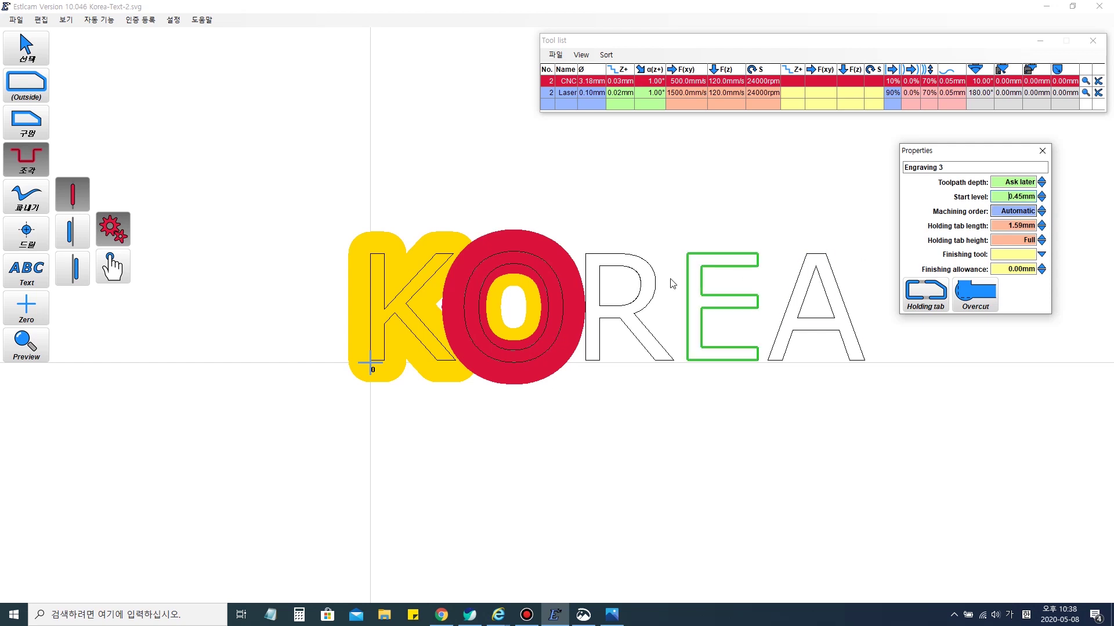
Step: Engrave the inner and outer outlines of the letter R, each with a 0.45 mm start level
{"action": "left_click", "coordinate": [638, 282]}
{"action": "left_click", "coordinate": [638, 281]}
{"action": "left_click", "coordinate": [1009, 195]}
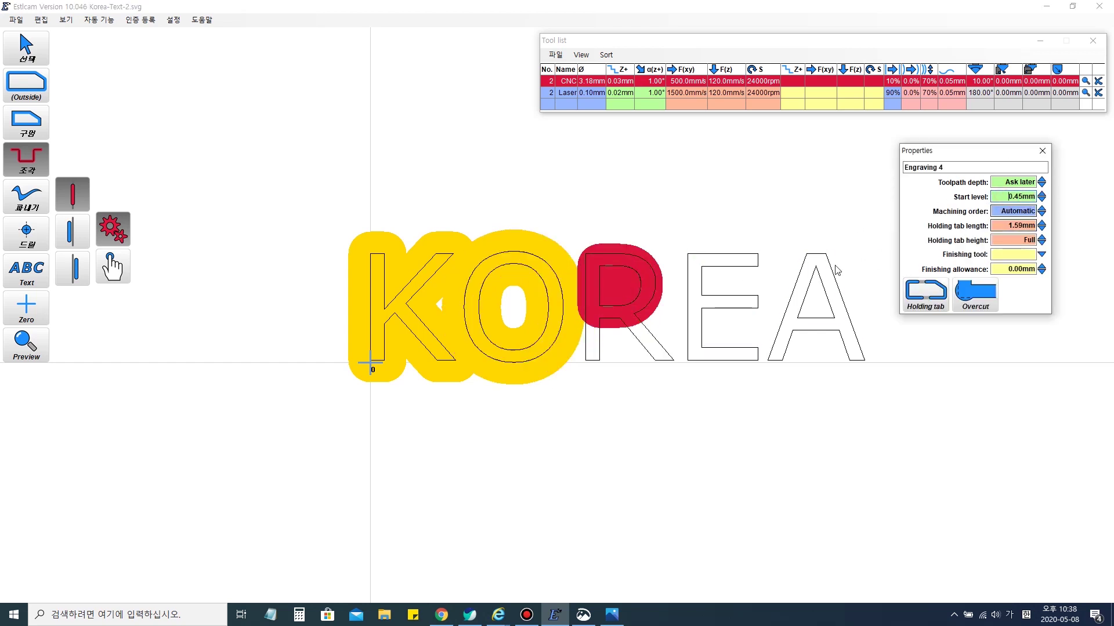
{"action": "left_click", "coordinate": [656, 275]}
{"action": "left_click", "coordinate": [1015, 196]}
{"action": "type", "text": ".45"}
{"action": "left_click", "coordinate": [1025, 182]}
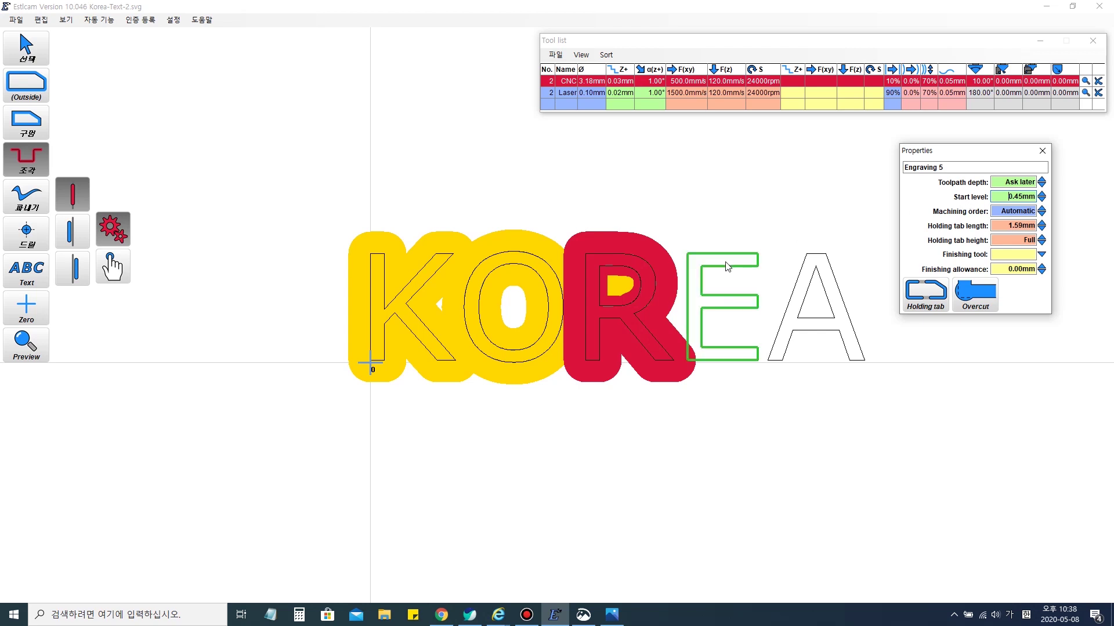
Step: Engrave the outline of the letter E with a start level of 0.45 mm
{"action": "left_click", "coordinate": [709, 274]}
{"action": "double_click", "coordinate": [1015, 196]}
{"action": "type", "text": ".45"}
Step: Engrave the inner triangle and outer outline of the letter A with a 0.45 mm start level and close the properties
{"action": "left_click", "coordinate": [816, 279]}
{"action": "left_click", "coordinate": [1002, 198]}
{"action": "left_click", "coordinate": [824, 252]}
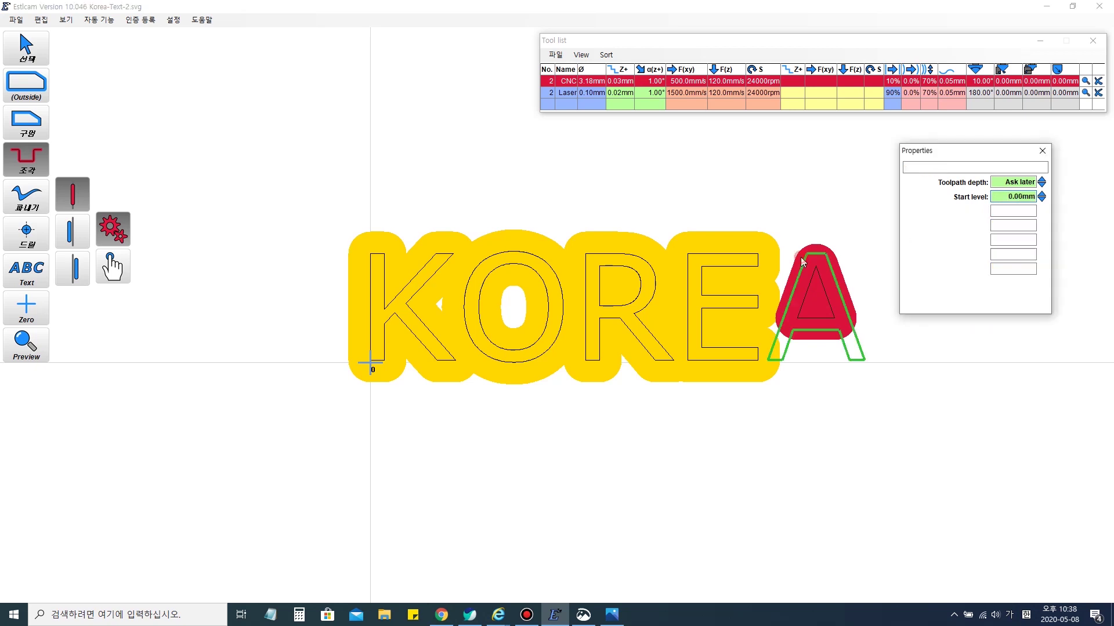
{"action": "double_click", "coordinate": [1007, 196]}
{"action": "type", "text": ".45"}
{"action": "key", "text": "Return"}
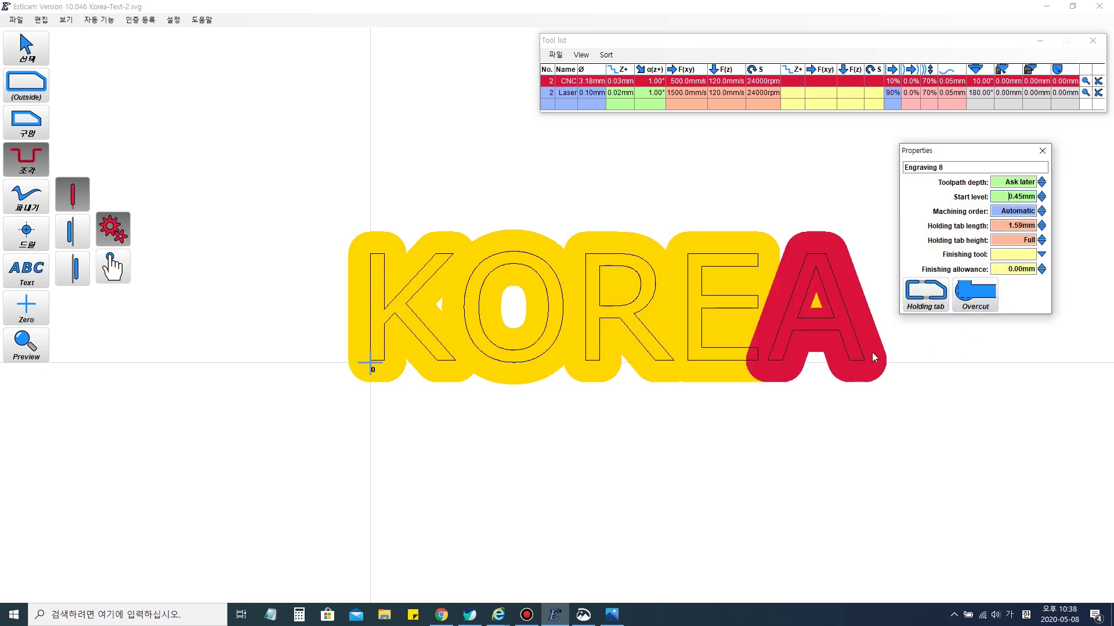
{"action": "left_click", "coordinate": [1042, 152]}
Step: Select all the KOREA engraving toolpaths together with a selection window
{"action": "left_click", "coordinate": [26, 46]}
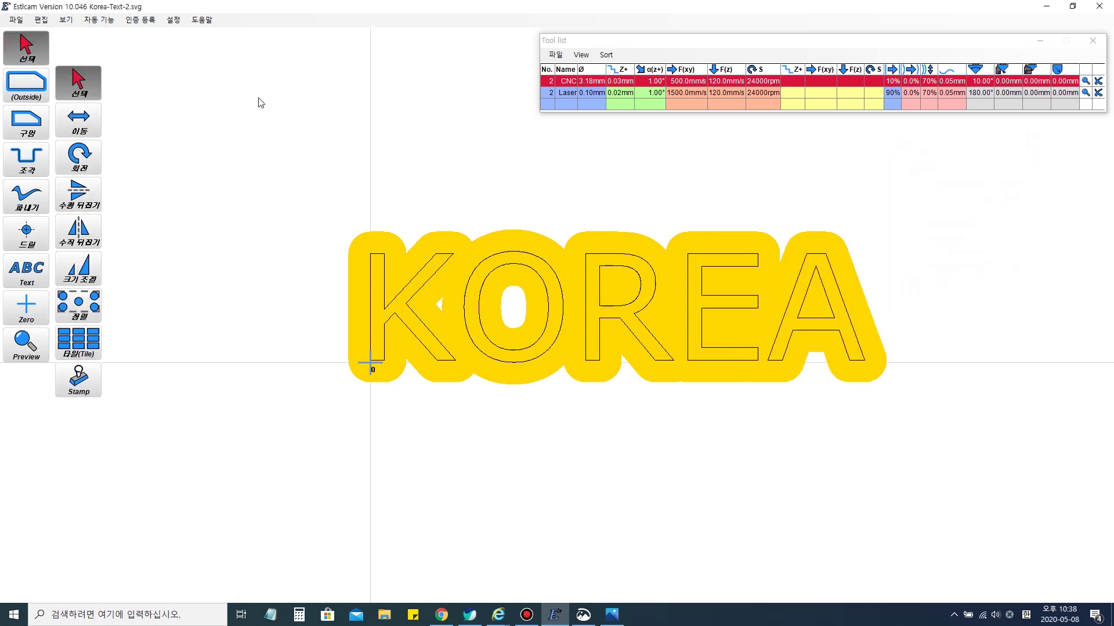
{"action": "left_click", "coordinate": [334, 133]}
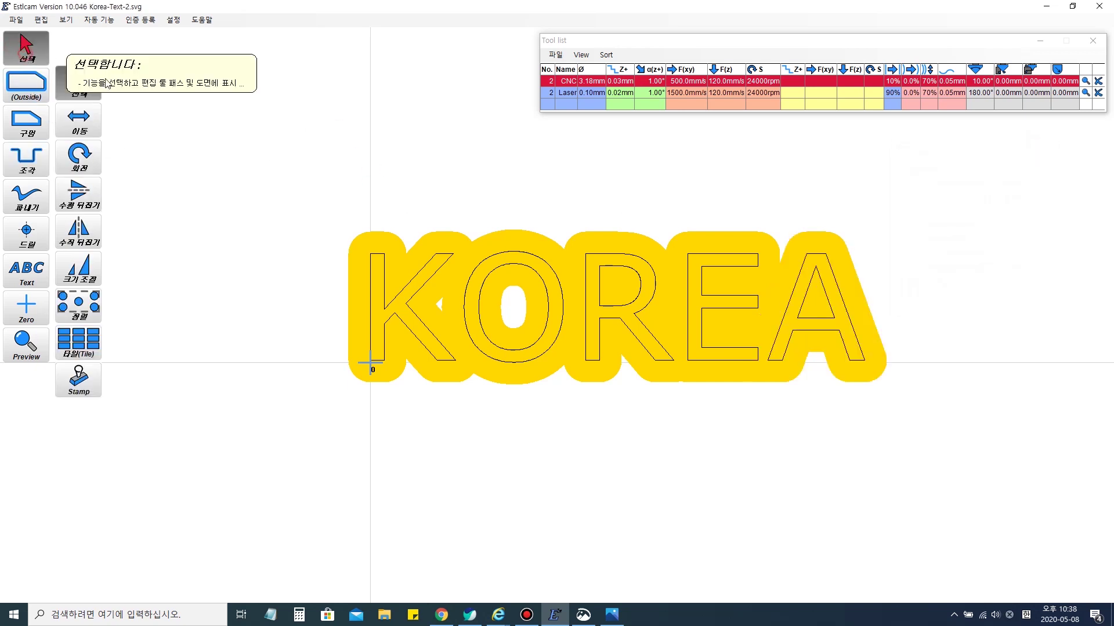
{"action": "scroll", "coordinate": [343, 267], "scroll_direction": "down", "scroll_amount": 4}
{"action": "mouse_move", "coordinate": [575, 185]}
{"action": "middle_mouse_down"}
{"action": "mouse_move", "coordinate": [539, 306]}
{"action": "mouse_move", "coordinate": [577, 358]}
{"action": "mouse_move", "coordinate": [567, 349]}
{"action": "middle_mouse_up"}
{"action": "left_click_drag", "start_coordinate": [263, 409], "coordinate": [551, 562]}
{"action": "left_click_drag", "start_coordinate": [269, 414], "coordinate": [539, 572]}
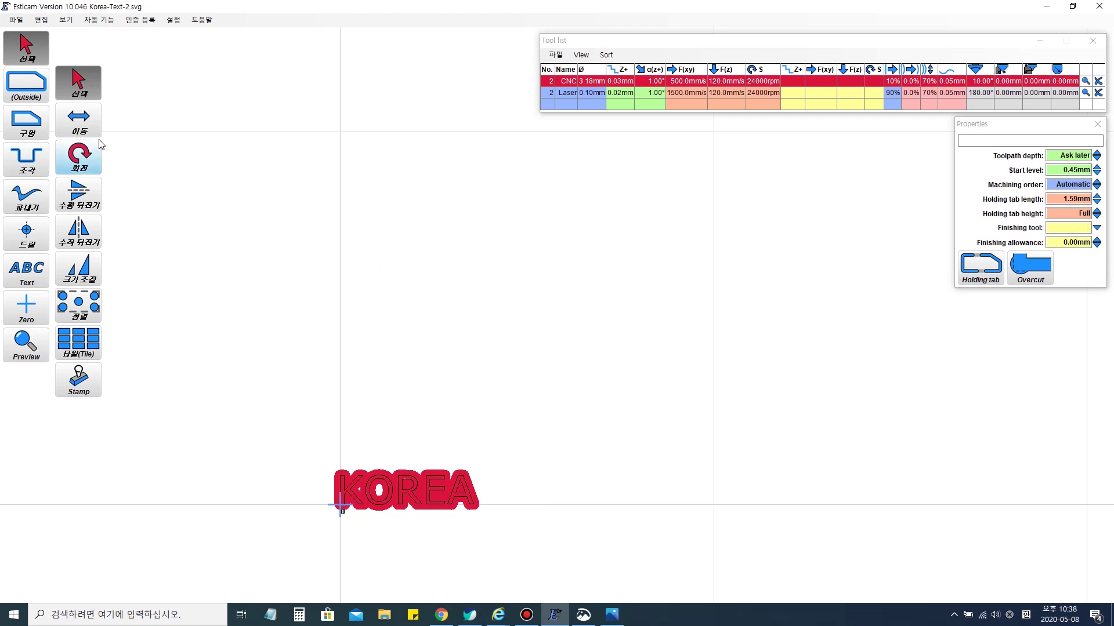
Step: Move the selected toolpaths about 30 mm in X and 43 mm in Y, and shift them slightly further the same way
{"action": "left_click", "coordinate": [78, 120]}
{"action": "left_click_drag", "start_coordinate": [396, 486], "coordinate": [509, 326]}
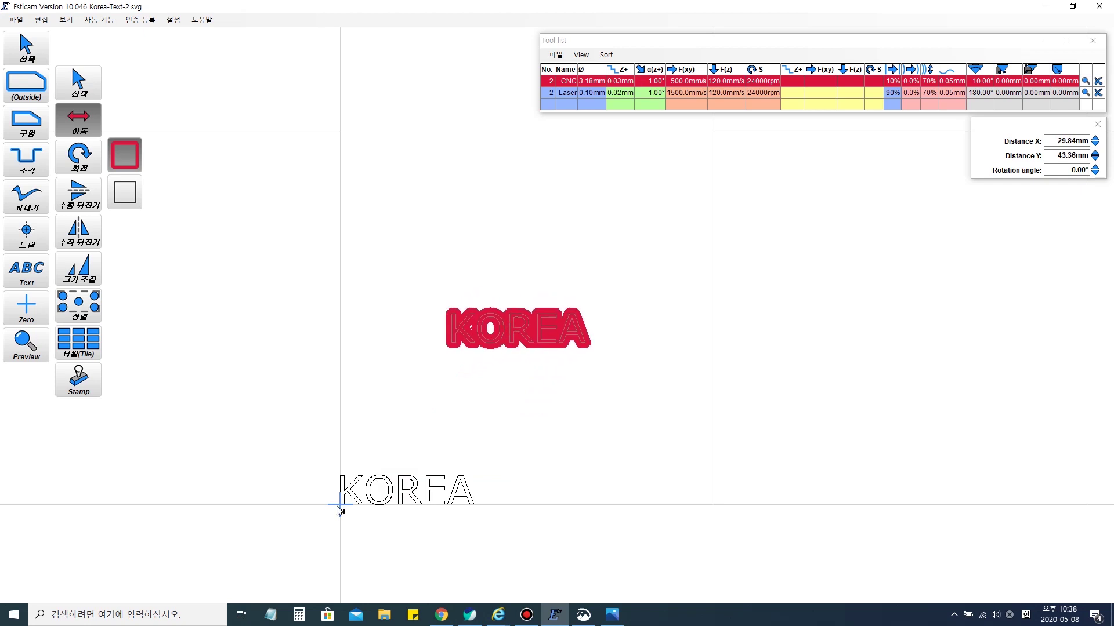
{"action": "left_click_drag", "start_coordinate": [510, 331], "coordinate": [540, 314]}
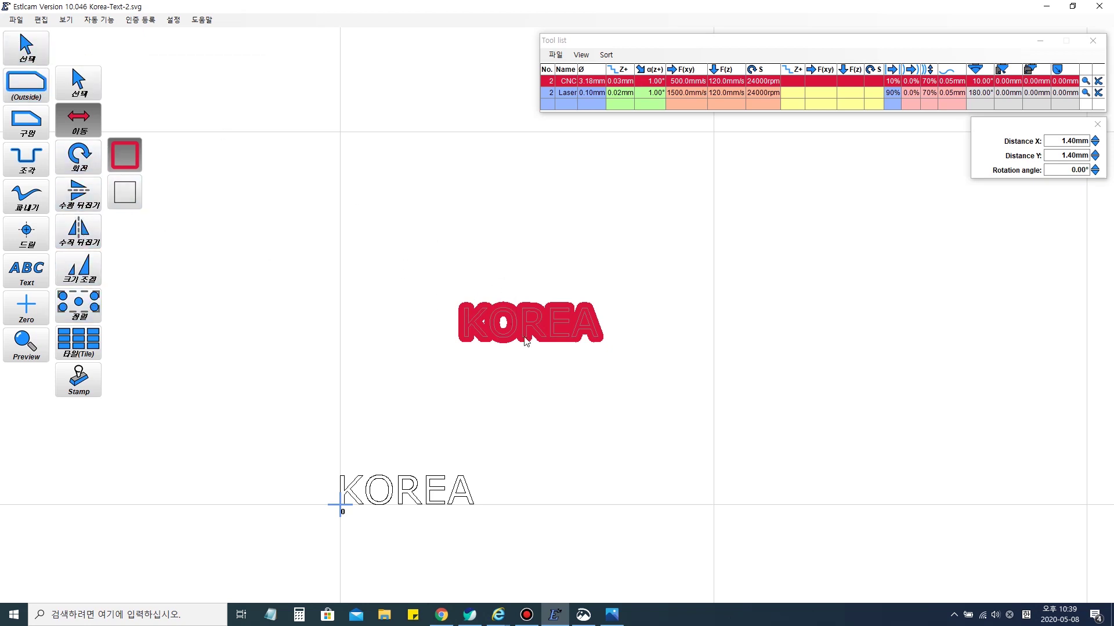
Step: Save the CNC program as Korea-Text-2 on the desktop and dismiss the licence purchase notice
{"action": "left_click", "coordinate": [17, 19]}
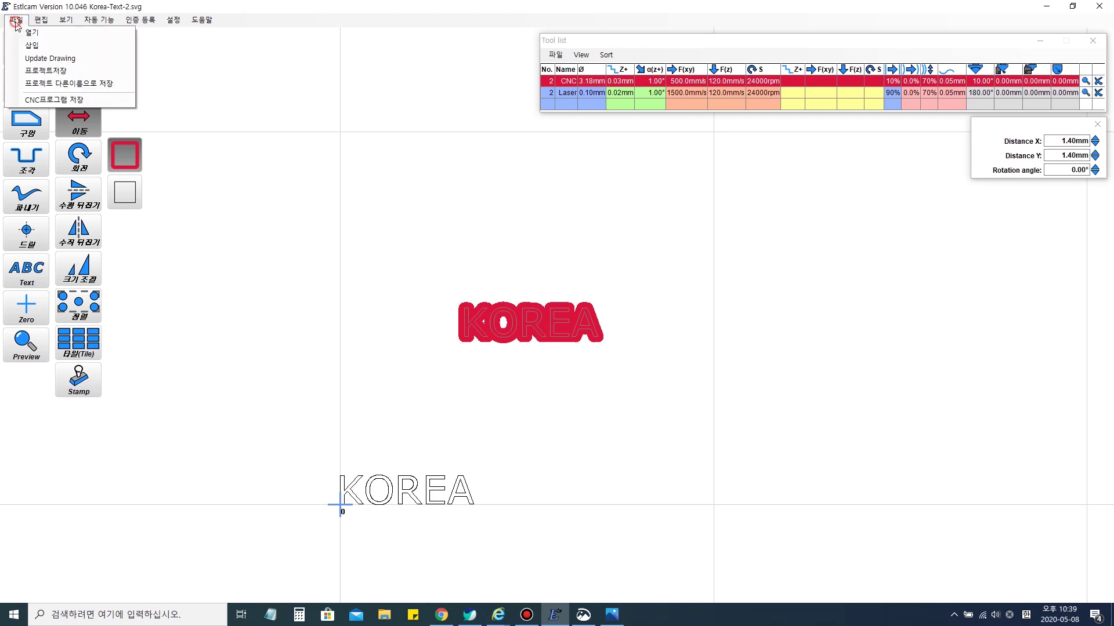
{"action": "left_click", "coordinate": [61, 101]}
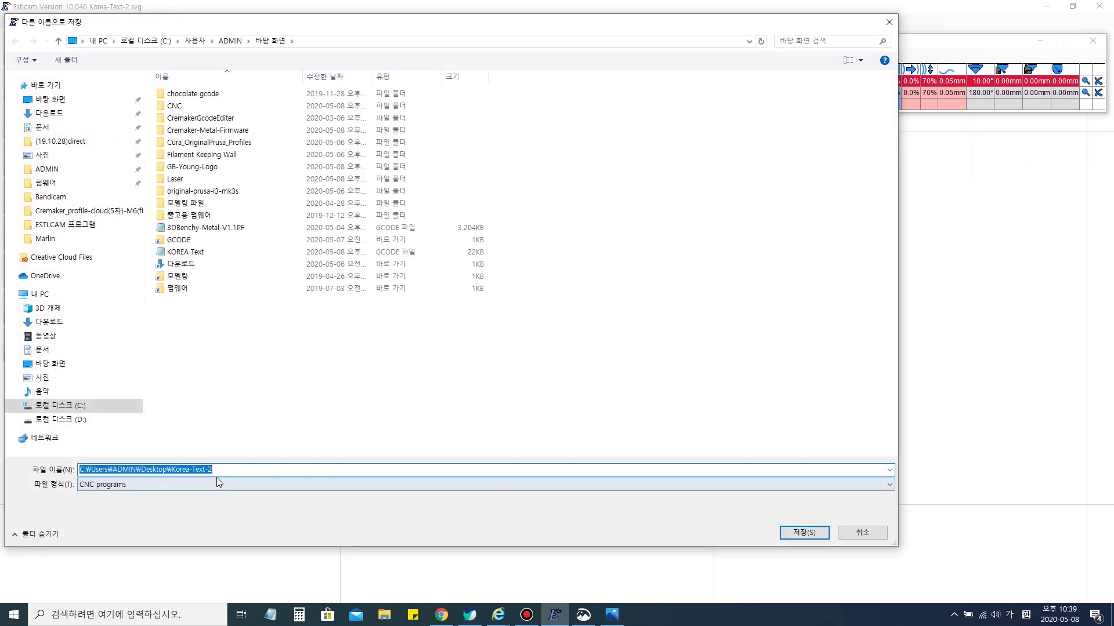
{"action": "left_click", "coordinate": [801, 528]}
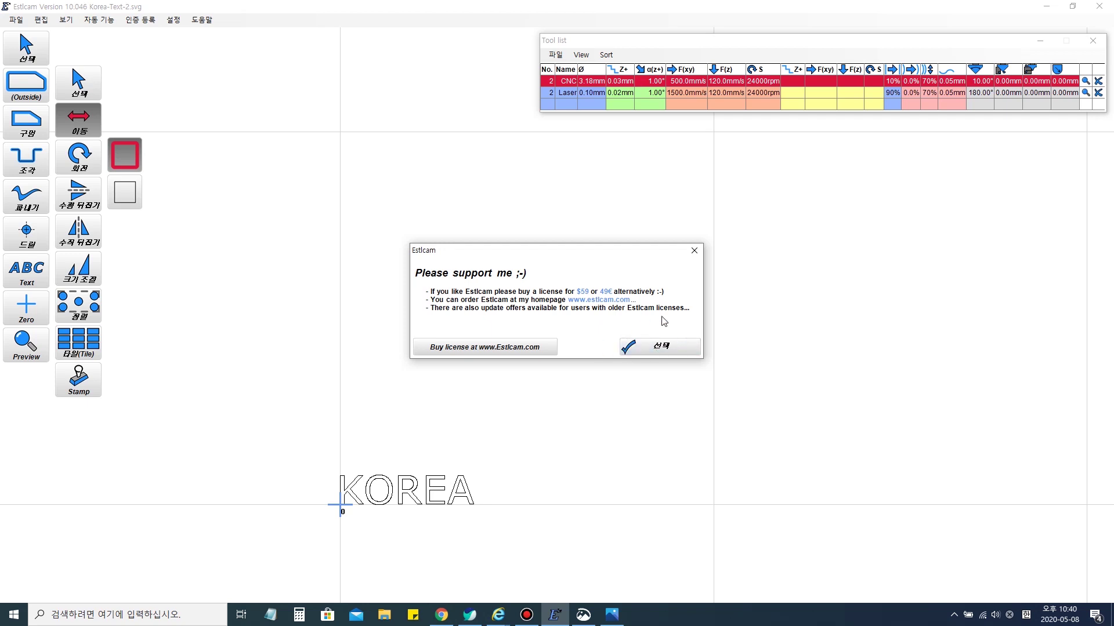
{"action": "left_click", "coordinate": [664, 355]}
{"action": "left_click", "coordinate": [663, 354]}
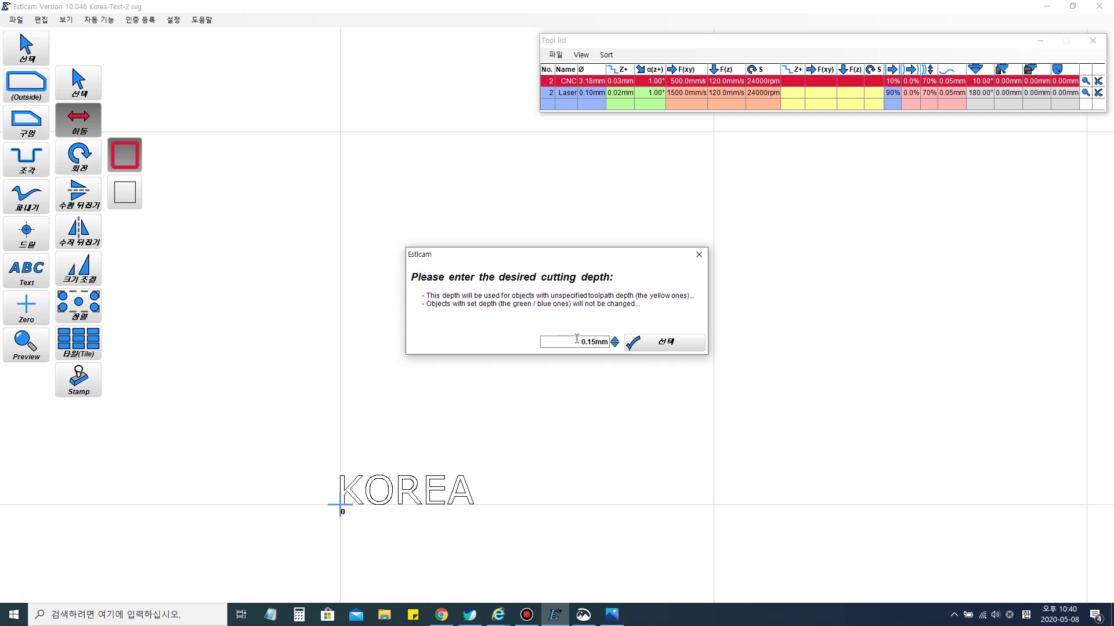
Step: Accept 0.15 mm as the cutting depth for the toolpaths without a specified depth
{"action": "left_click_drag", "start_coordinate": [609, 341], "coordinate": [582, 341]}
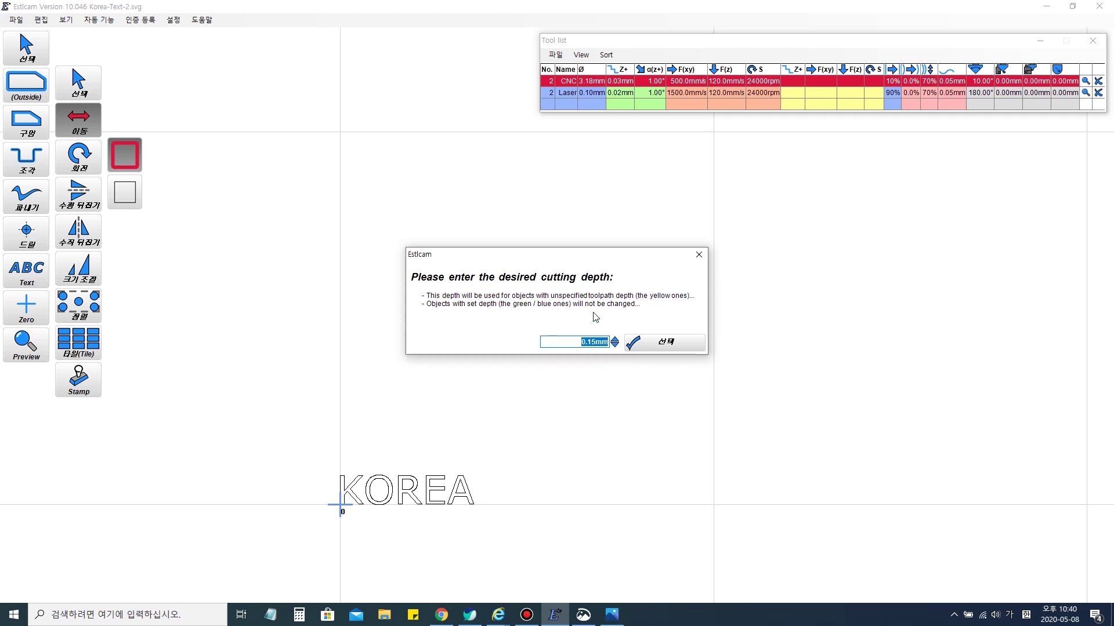
{"action": "left_click_drag", "start_coordinate": [574, 341], "coordinate": [607, 346]}
{"action": "left_click", "coordinate": [666, 342]}
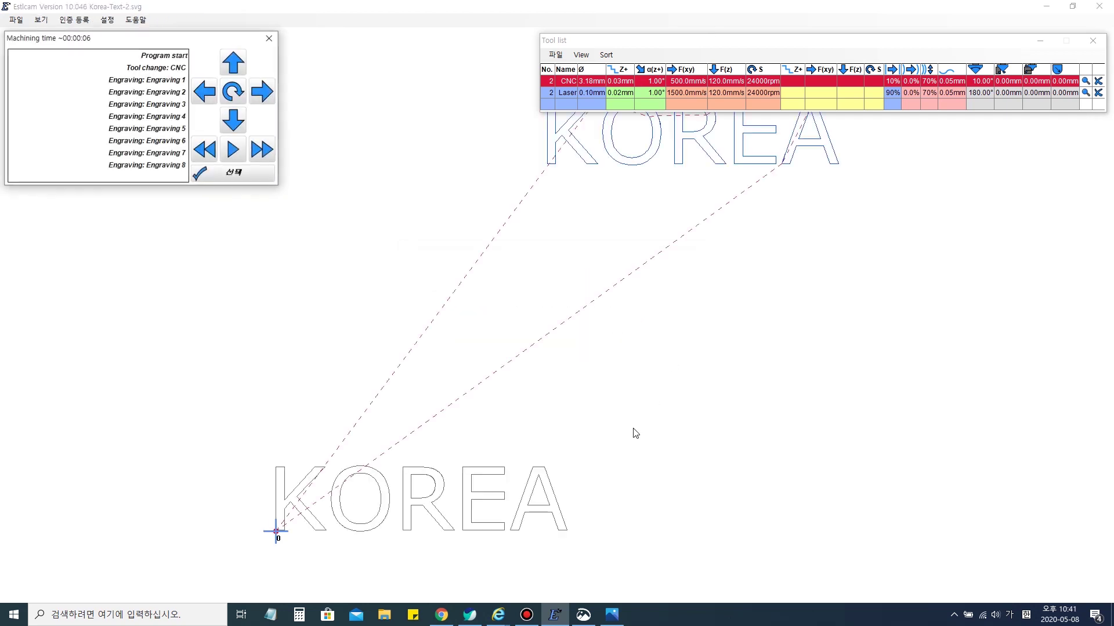
Step: Start the machining simulation with the whole KOREA toolpath and the zero point in view
{"action": "right_click_drag", "start_coordinate": [638, 248], "coordinate": [554, 343]}
{"action": "scroll", "coordinate": [554, 343], "scroll_direction": "down", "scroll_amount": 3}
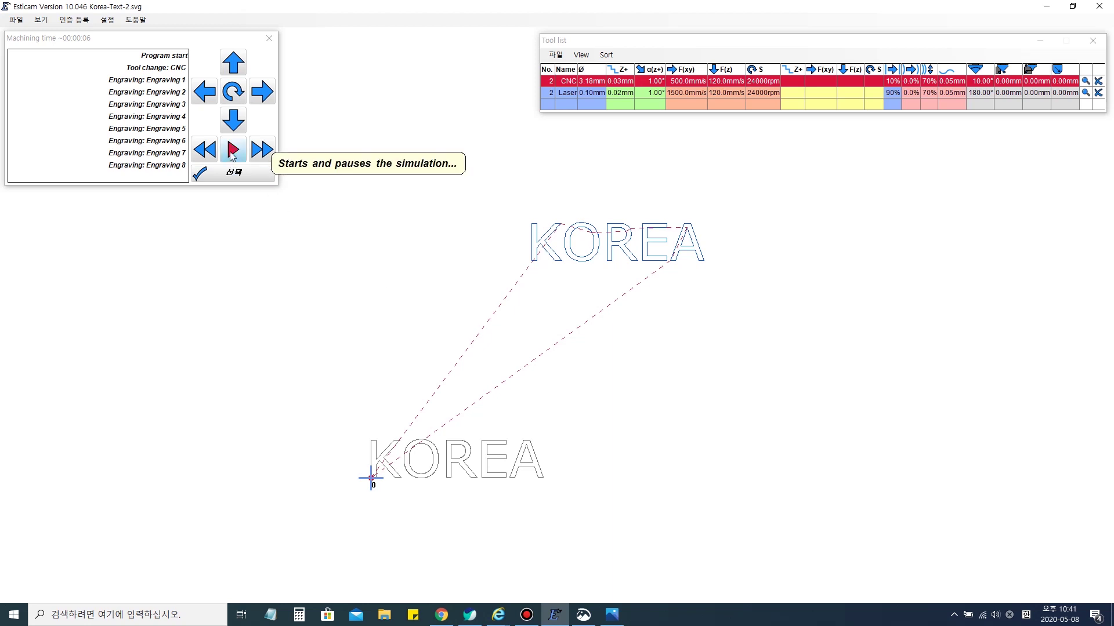
{"action": "left_click", "coordinate": [232, 152]}
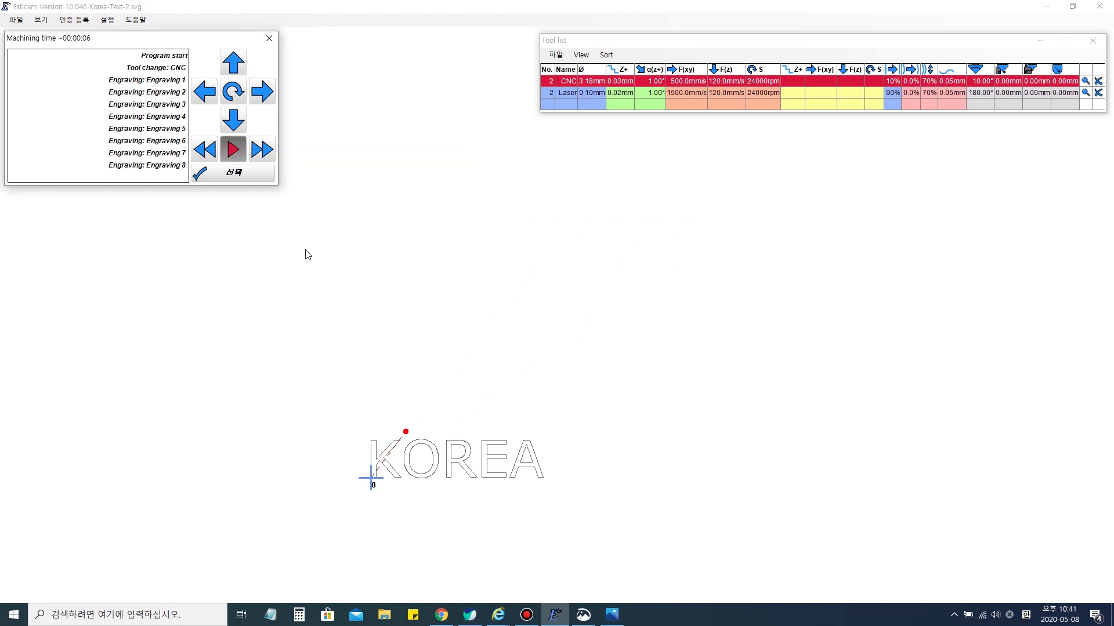
Step: Speed up the machining simulation, run it through the whole KOREA engraving, and leave the simulation
{"action": "left_click", "coordinate": [261, 149]}
{"action": "left_click", "coordinate": [261, 149]}
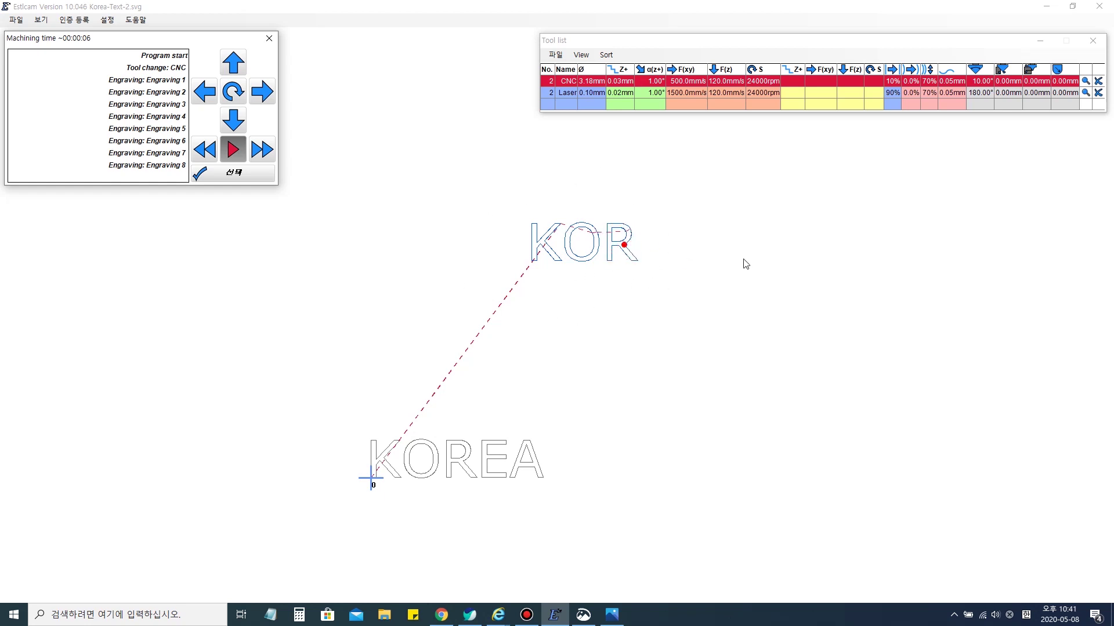
{"action": "left_click", "coordinate": [264, 151]}
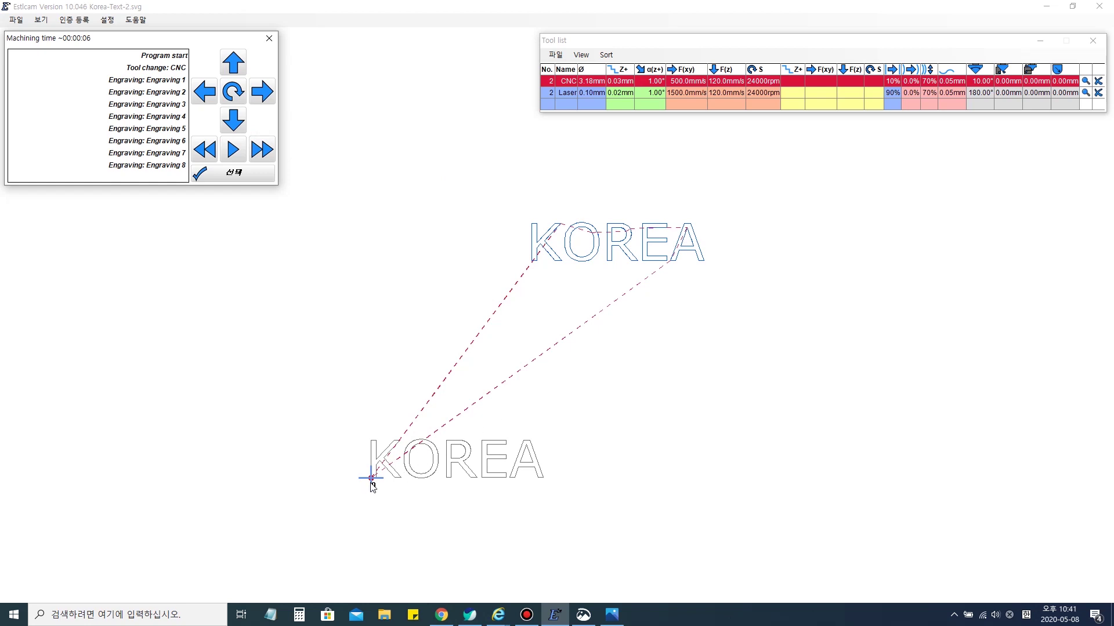
{"action": "left_click", "coordinate": [258, 174]}
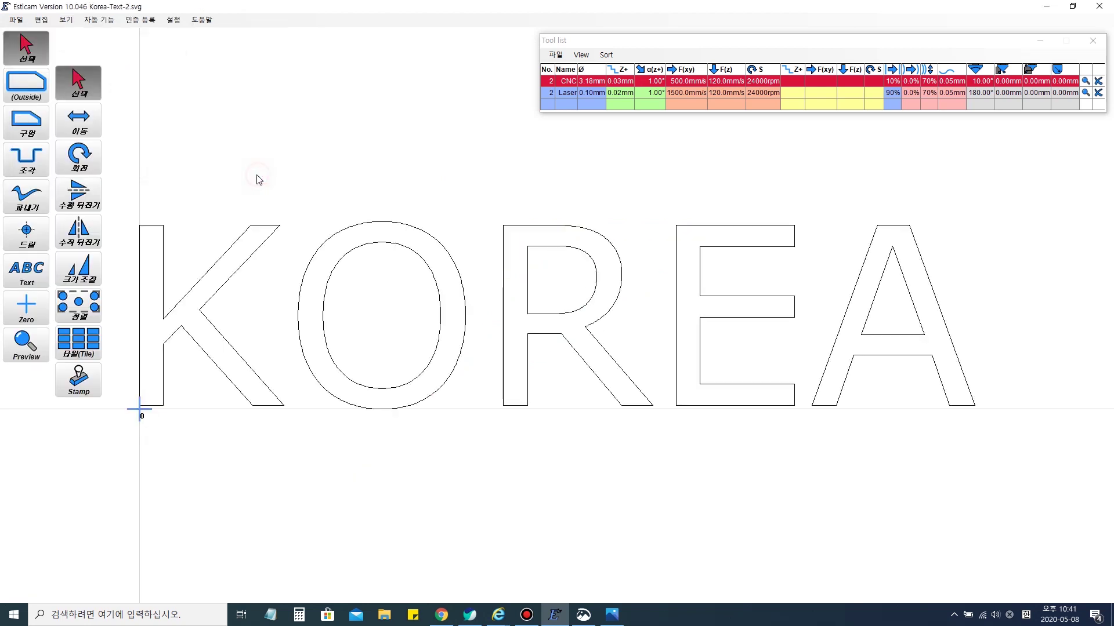
Step: Minimise Estlcam and the photo viewer, and place the KOREA Text and Korea-Text-2 program files side by side on the desktop
{"action": "left_click", "coordinate": [1046, 8]}
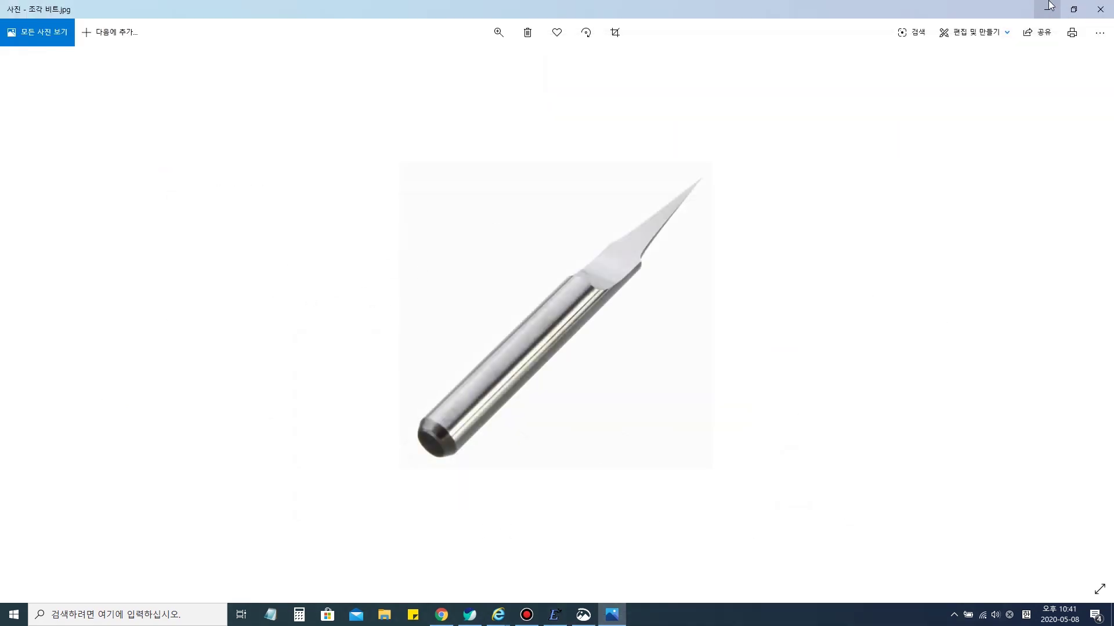
{"action": "left_click", "coordinate": [1047, 8]}
{"action": "left_click_drag", "start_coordinate": [273, 263], "coordinate": [277, 264]}
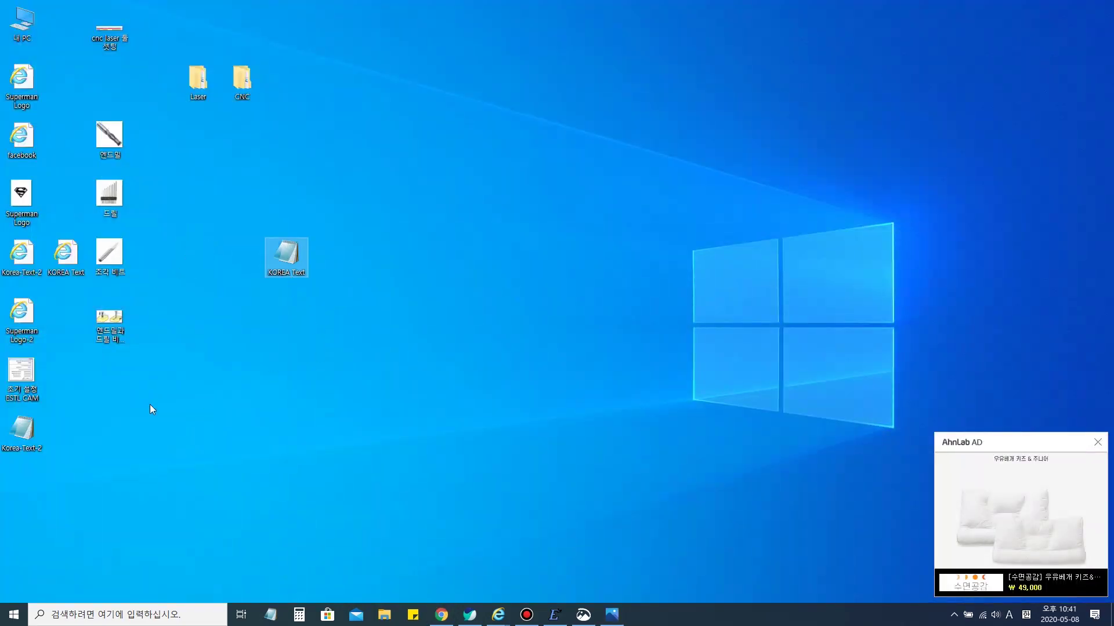
{"action": "left_click_drag", "start_coordinate": [21, 429], "coordinate": [284, 317]}
{"action": "left_click_drag", "start_coordinate": [286, 255], "coordinate": [244, 317]}
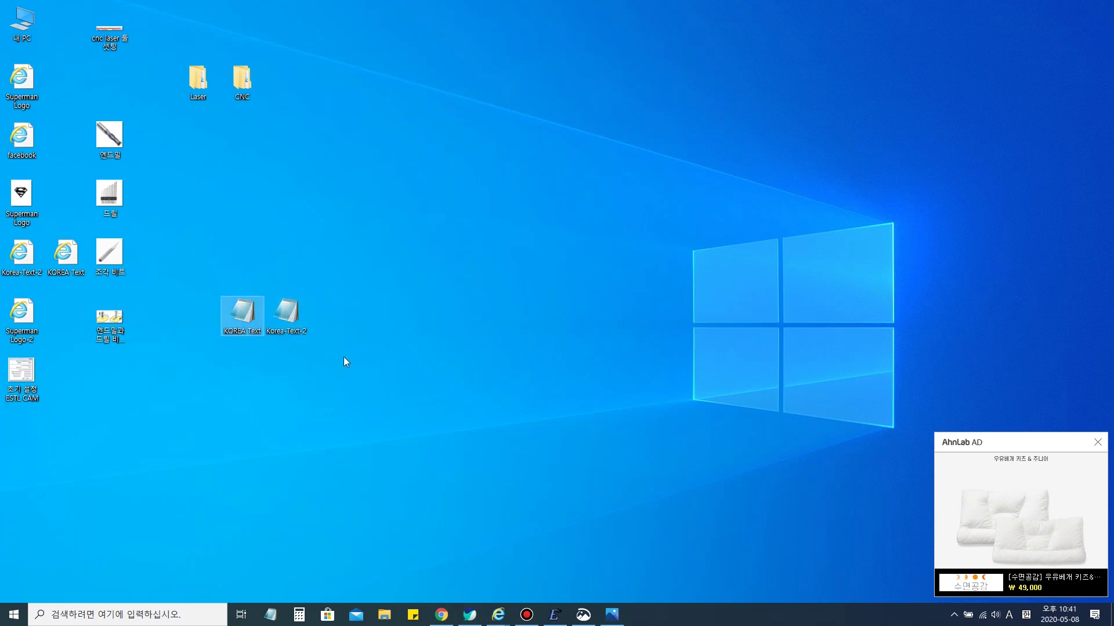
{"action": "left_click_drag", "start_coordinate": [343, 357], "coordinate": [269, 295]}
{"action": "left_click", "coordinate": [387, 387]}
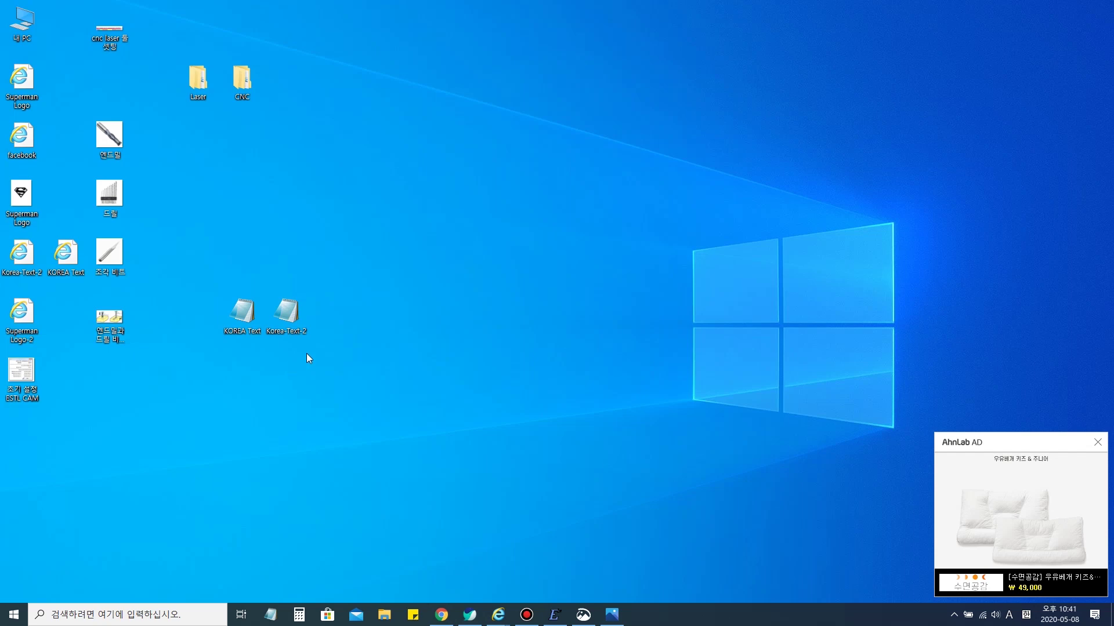
{"action": "left_click_drag", "start_coordinate": [293, 354], "coordinate": [199, 301]}
{"action": "left_click", "coordinate": [524, 478]}
{"action": "left_click", "coordinate": [554, 615]}
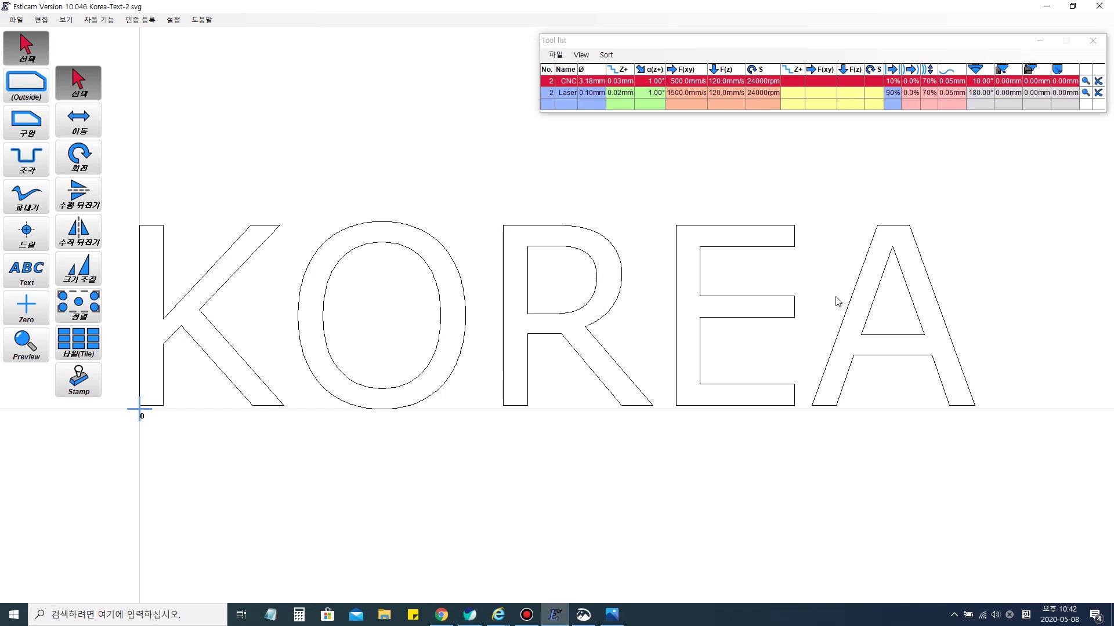
{"action": "left_click", "coordinate": [1052, 9]}
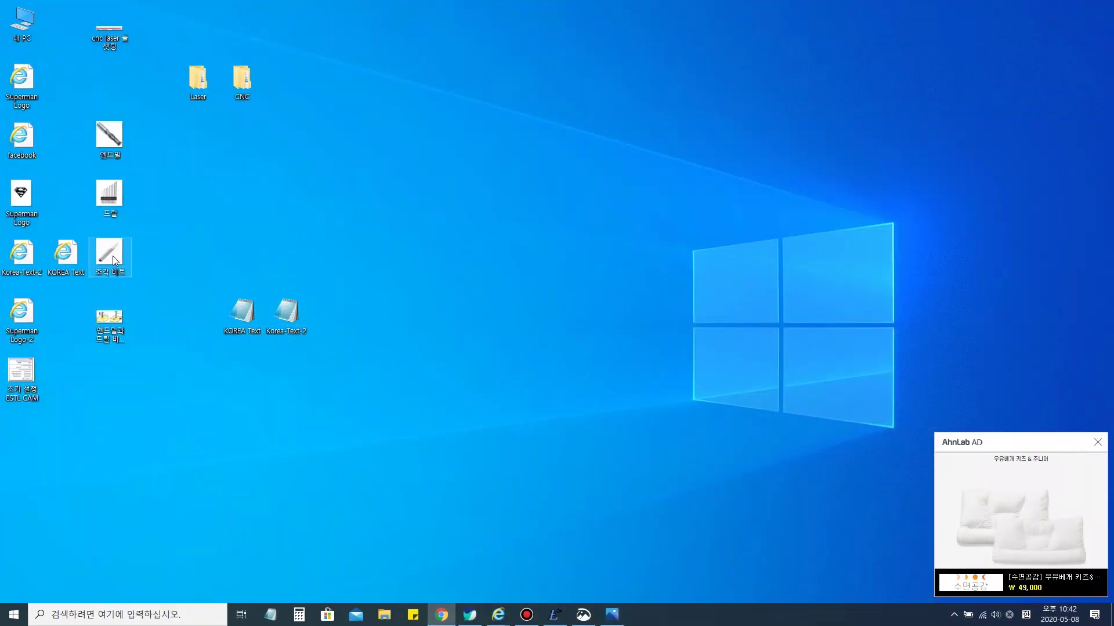
Step: Open the engraving bit photo 조각 비트 from the desktop and advance to the next picture
{"action": "double_click", "coordinate": [113, 256]}
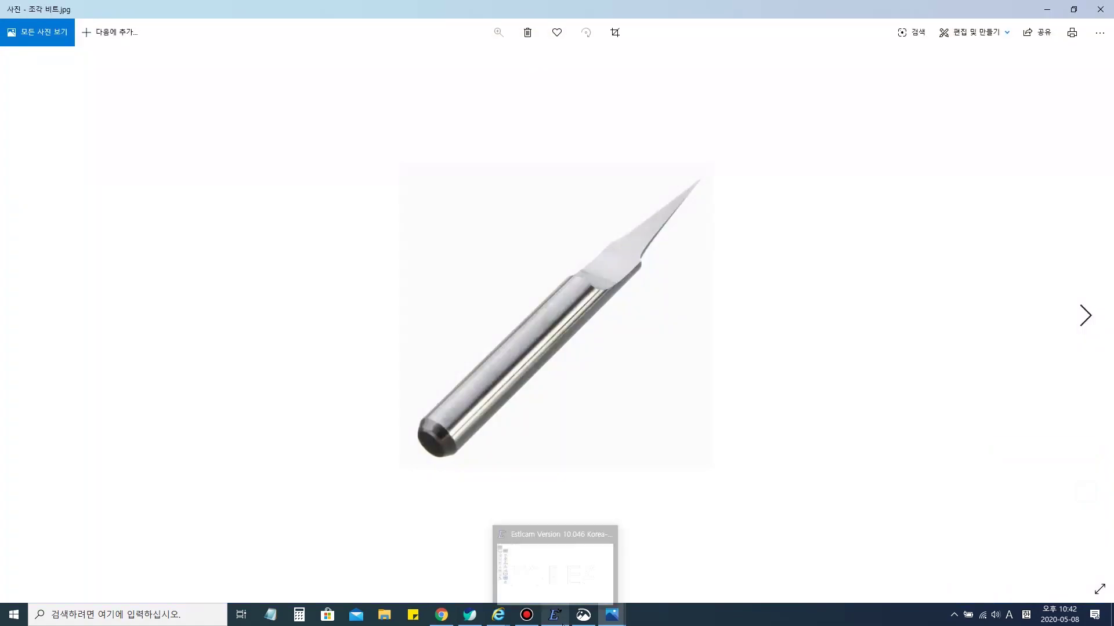
{"action": "left_click", "coordinate": [562, 624]}
{"action": "left_click", "coordinate": [1045, 8]}
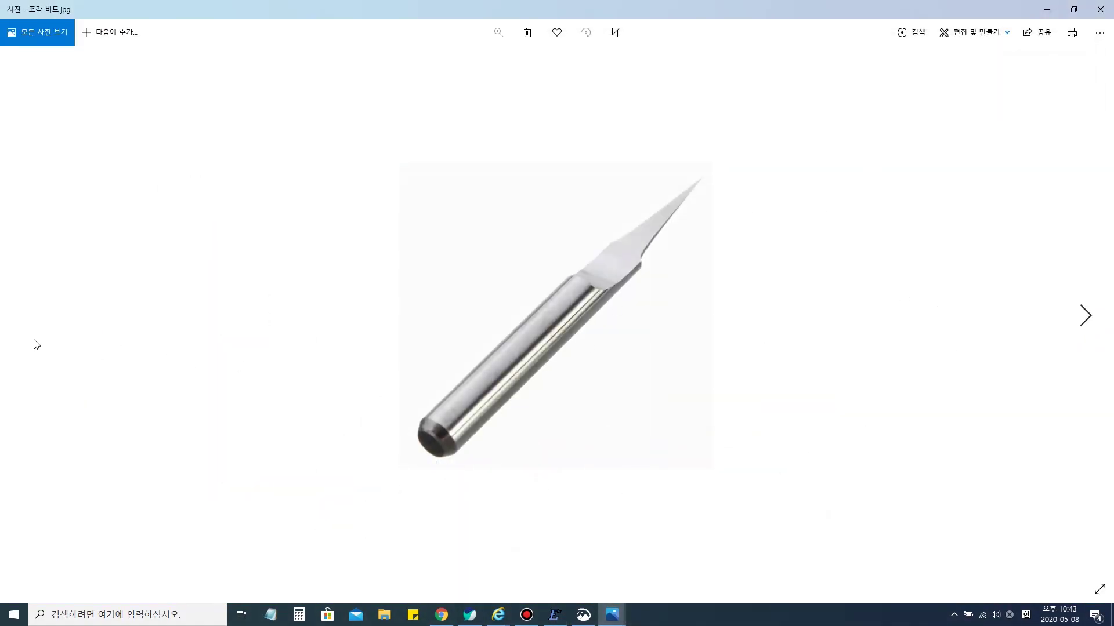
{"action": "left_click", "coordinate": [1083, 320]}
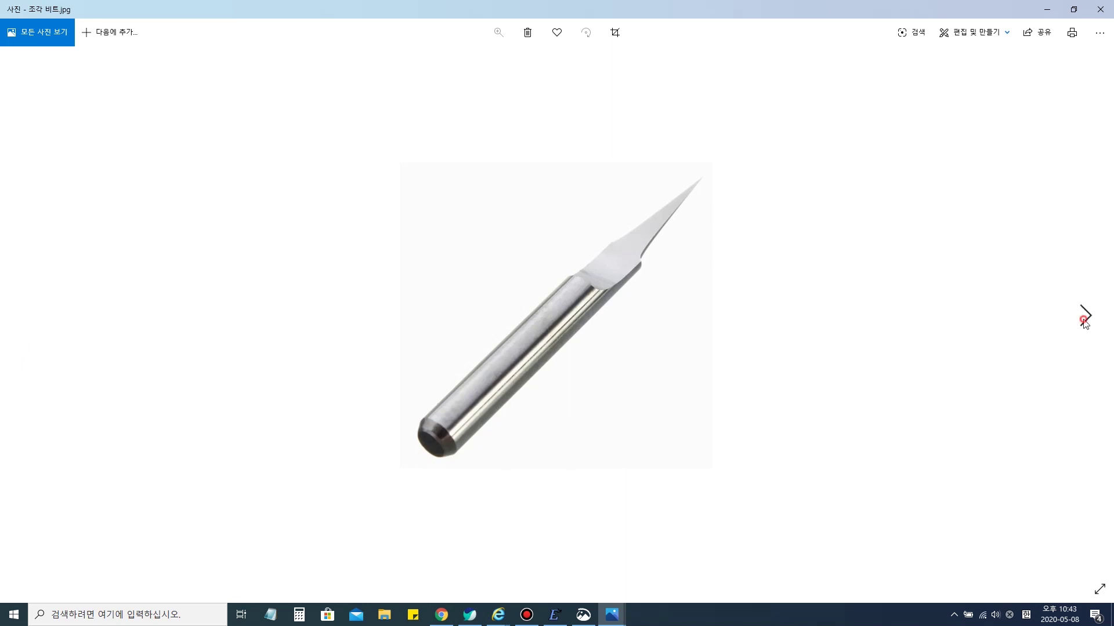